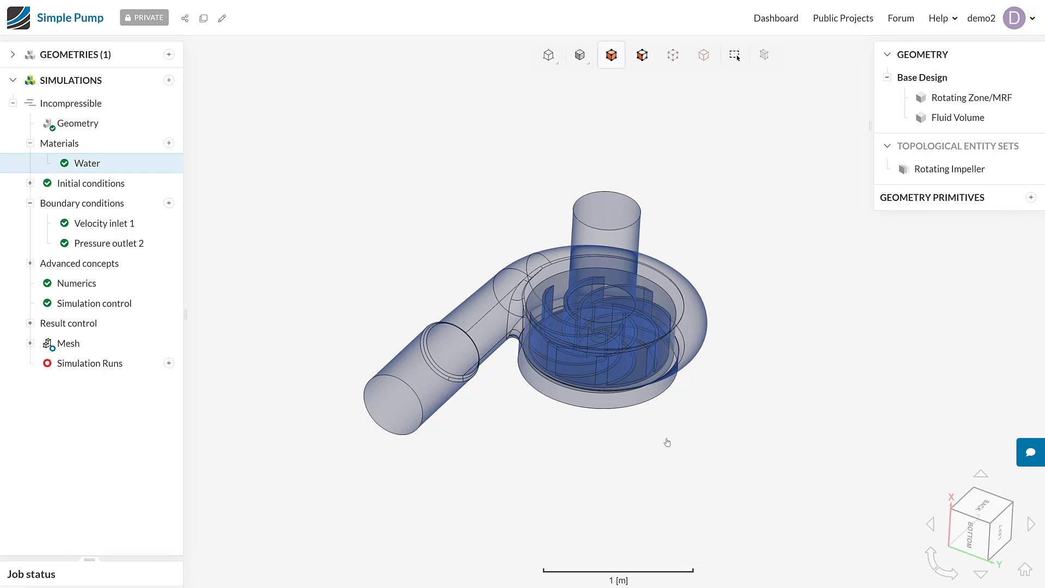
- Rotate the pump model slightly and select the Water material
mouse_move(668, 440)
left_mouse_down()
mouse_move(664, 423)
mouse_move(664, 451)
left_mouse_up()
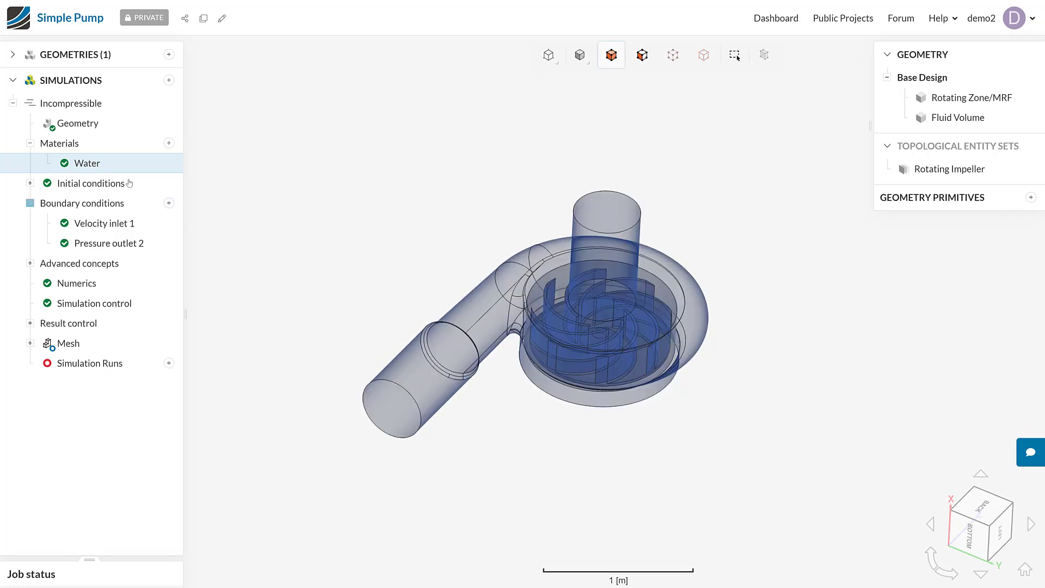
left_click(89, 164)
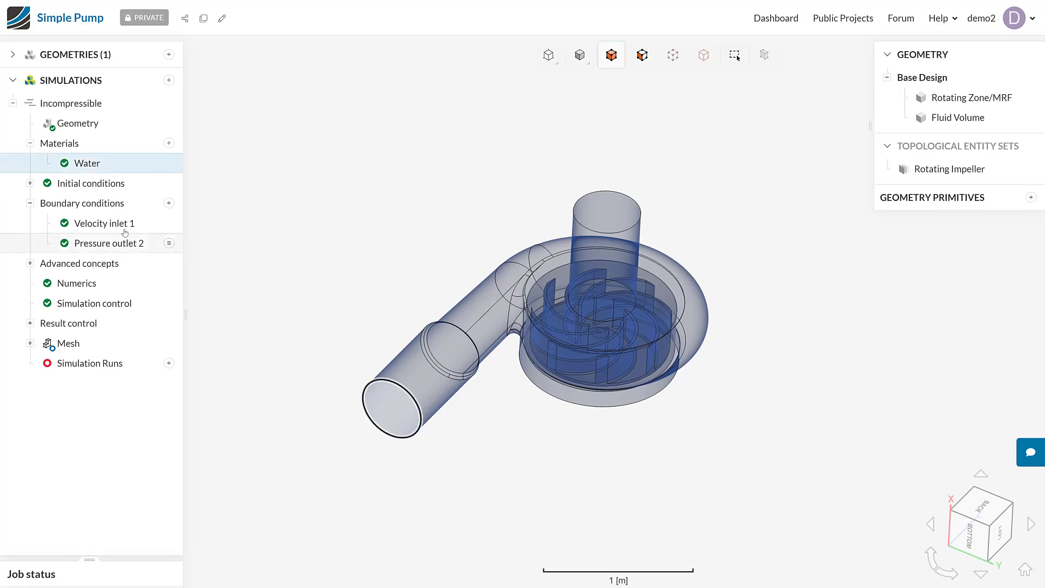
- Review Velocity inlet 1, then open Pressure outlet 2 with its 0 Pa gauge pressure
left_click(104, 224)
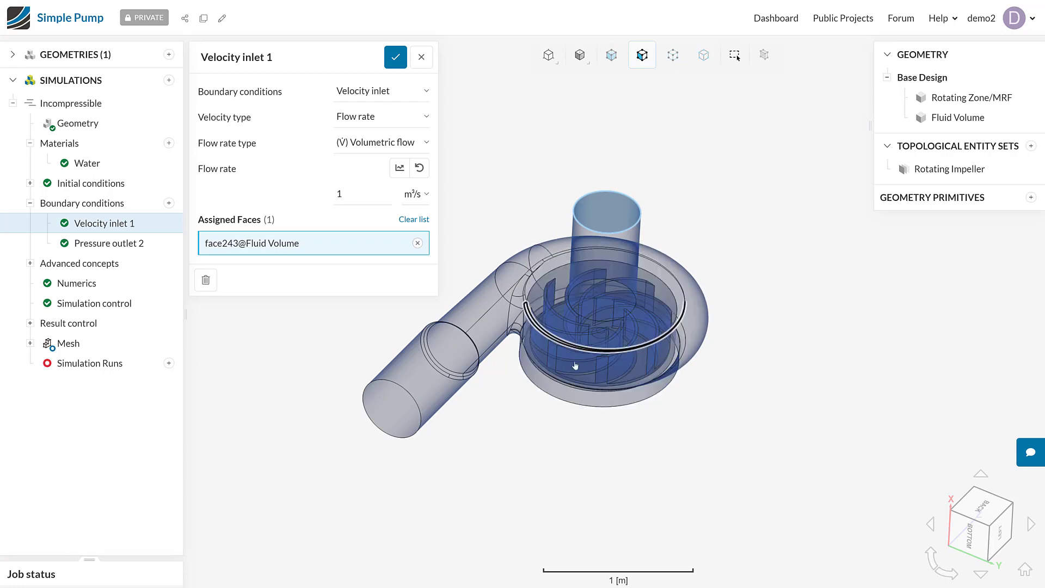
left_click(98, 245)
scroll(516, 440, "down", 3)
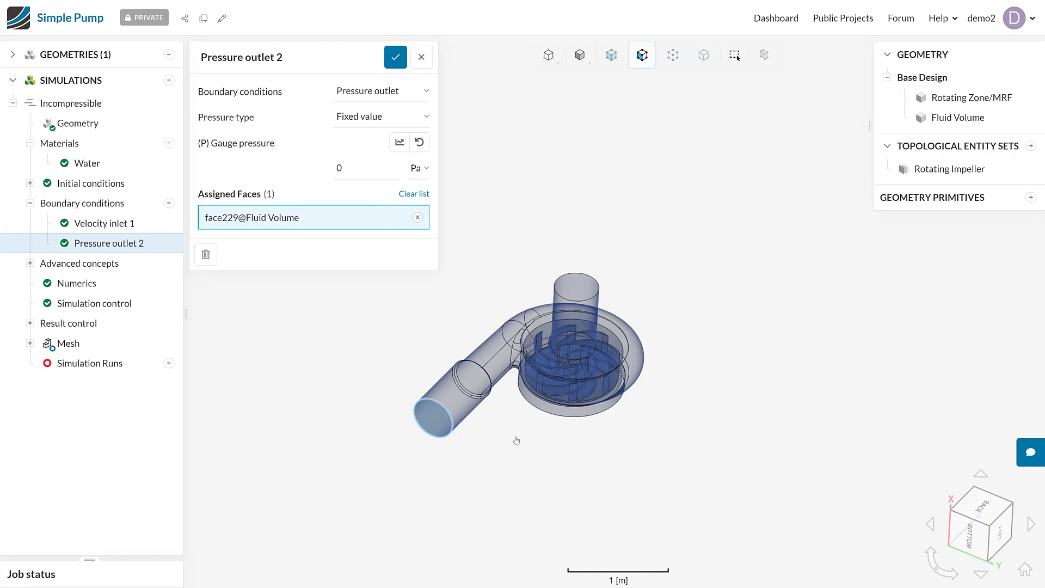
- Expand Result control, confirm Pressure outlet 2, and list the Surface data result types
left_click(29, 323)
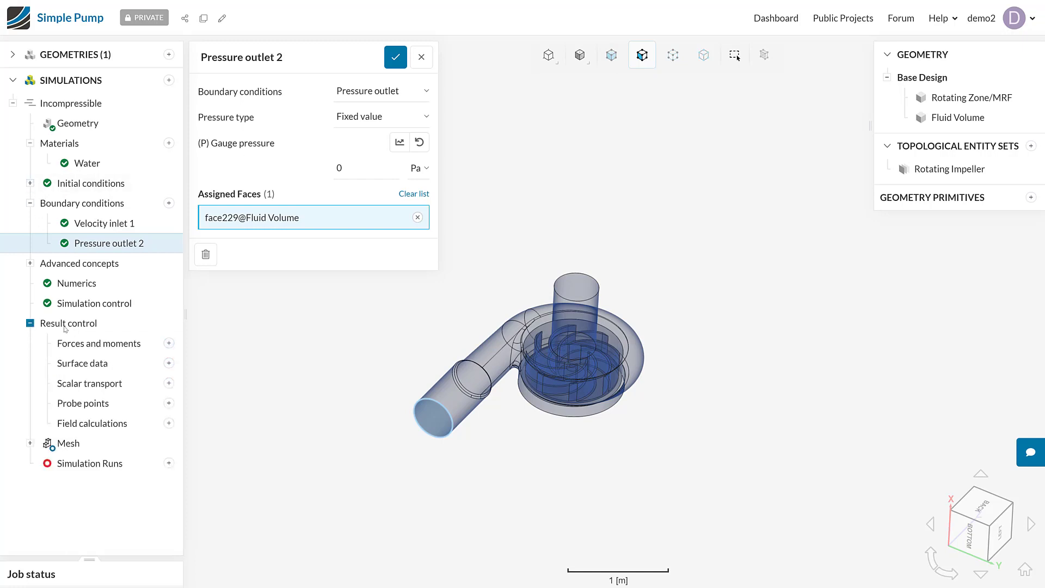
scroll(687, 394, "up", 3)
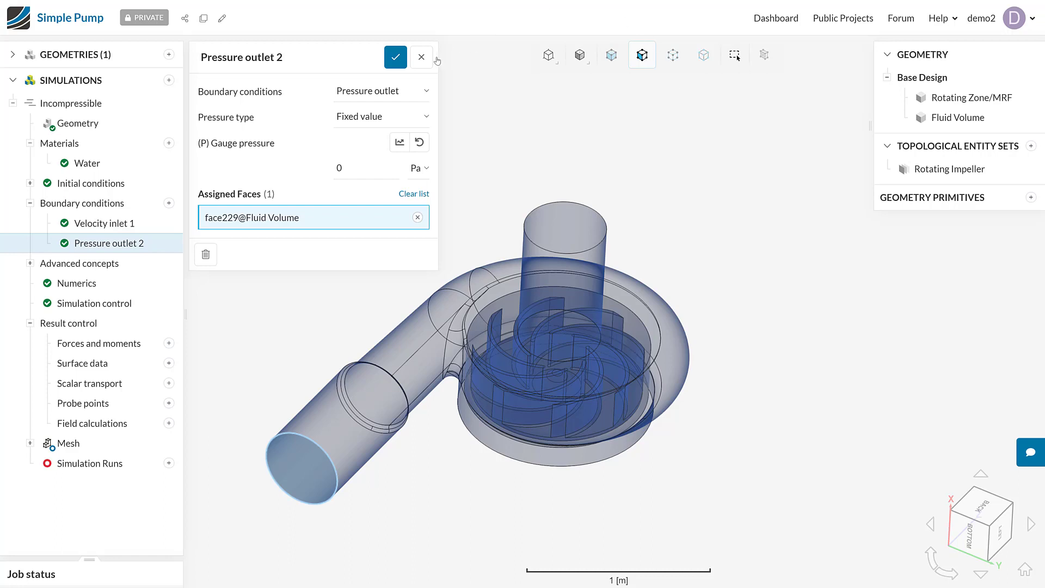
left_click(395, 57)
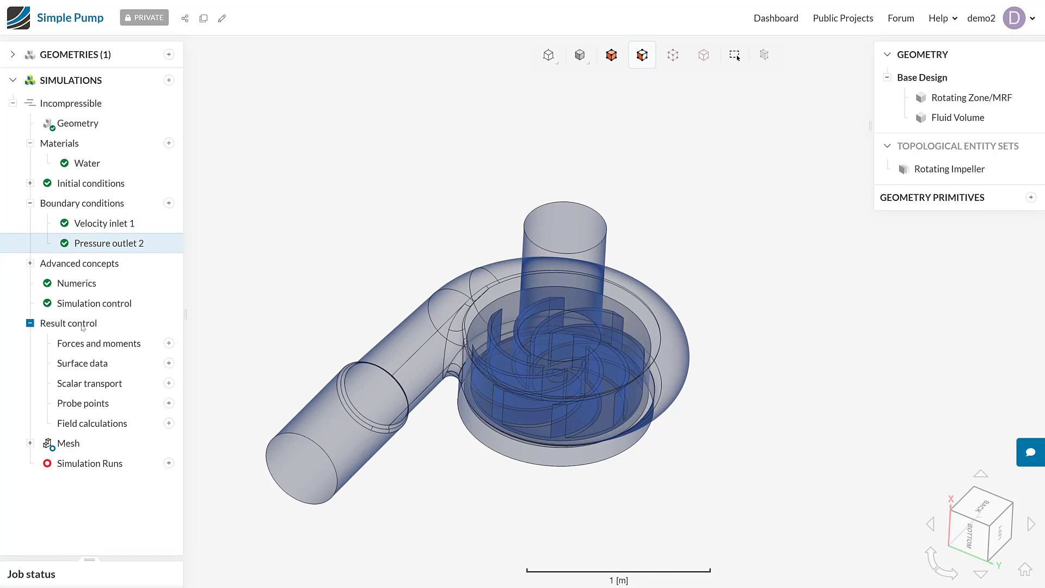
left_click(169, 364)
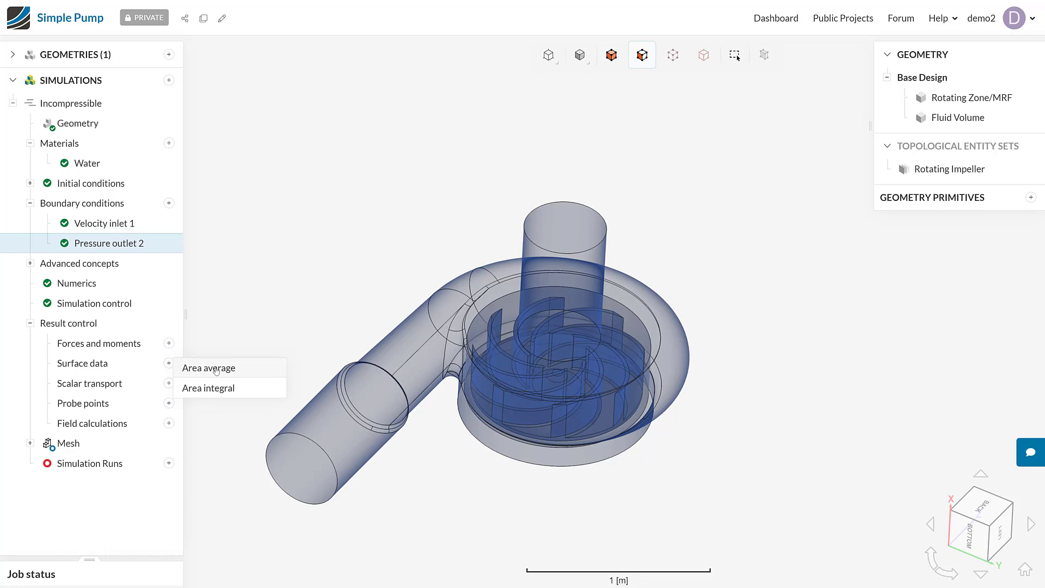
- Add Area average 1, keeping Area average type and Time step write control
left_click(217, 369)
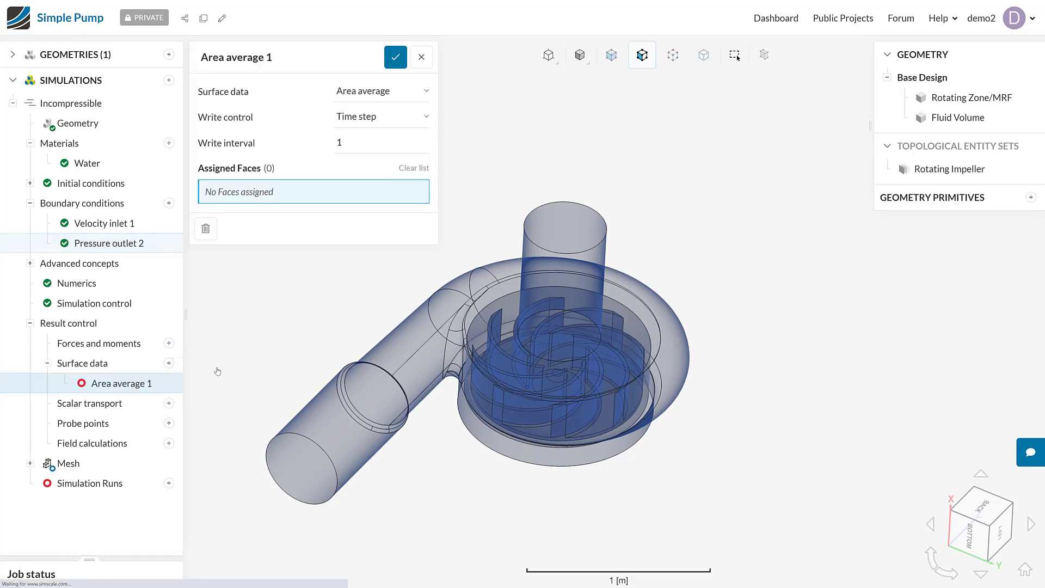
left_click(126, 378)
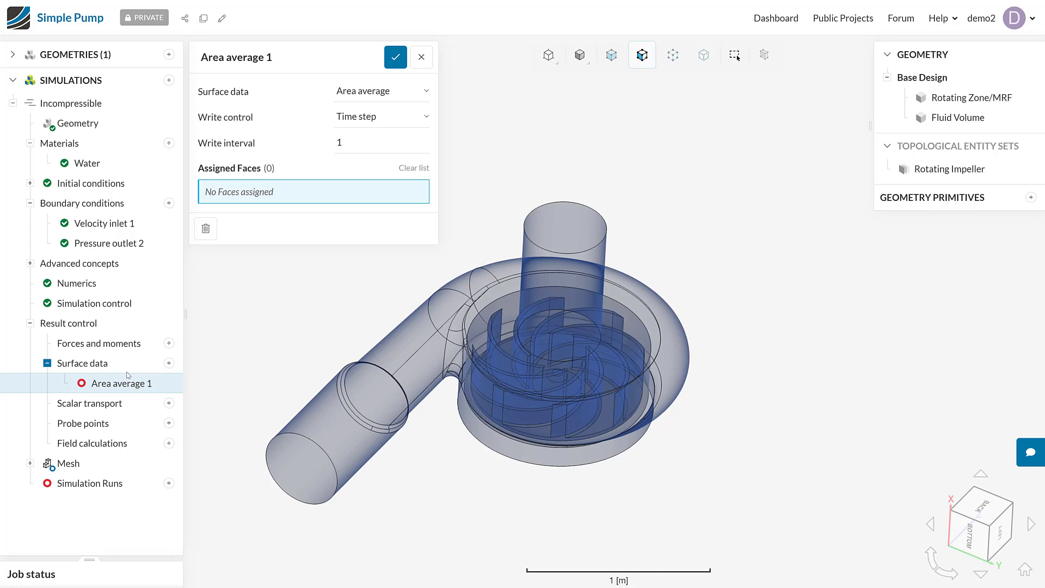
left_click(357, 94)
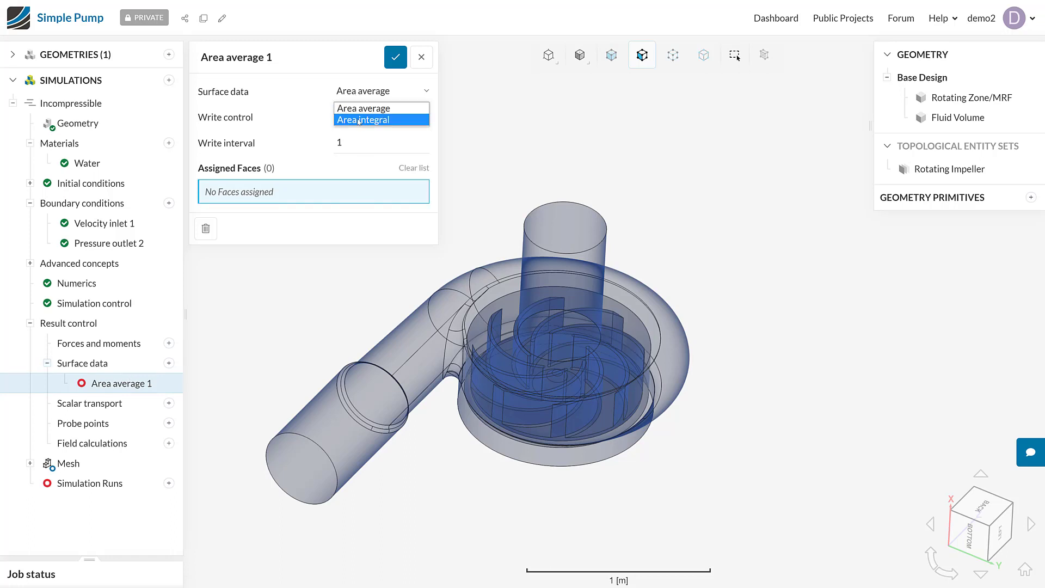
left_click(301, 98)
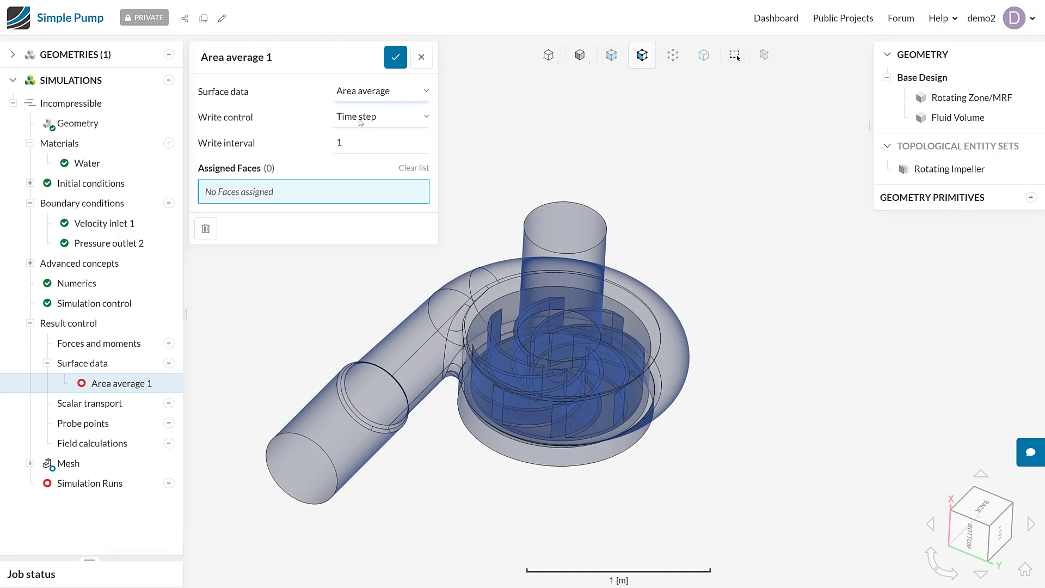
left_click(359, 120)
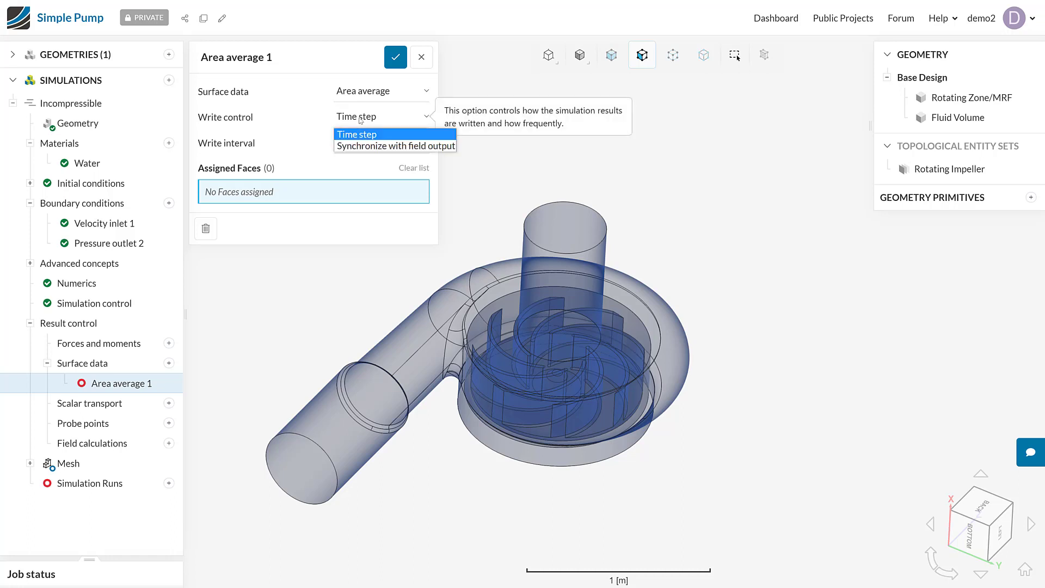
left_click(360, 120)
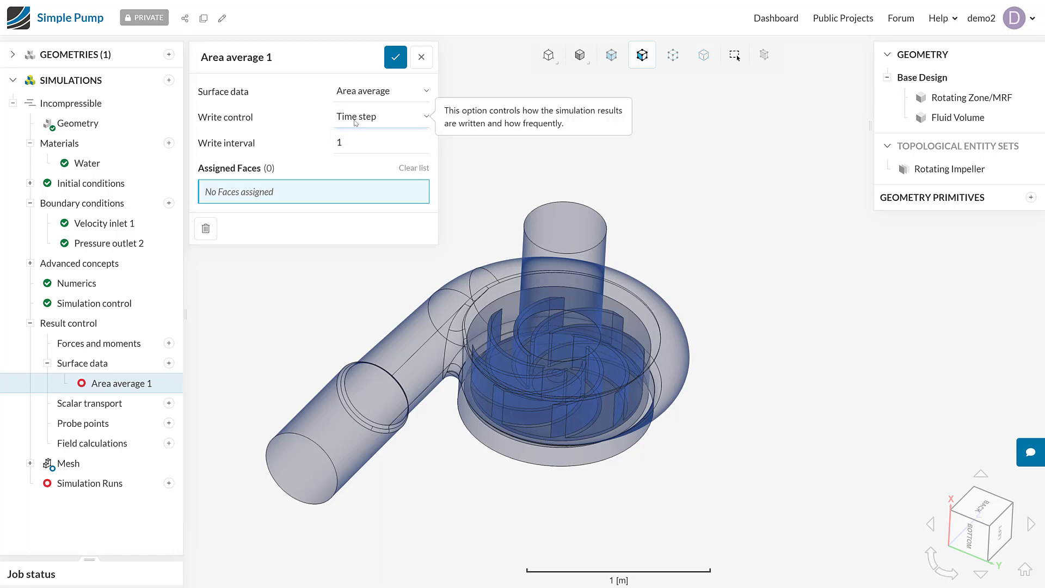
- Set the write interval to 10 and assign the outlet and inlet faces
double_click(370, 144)
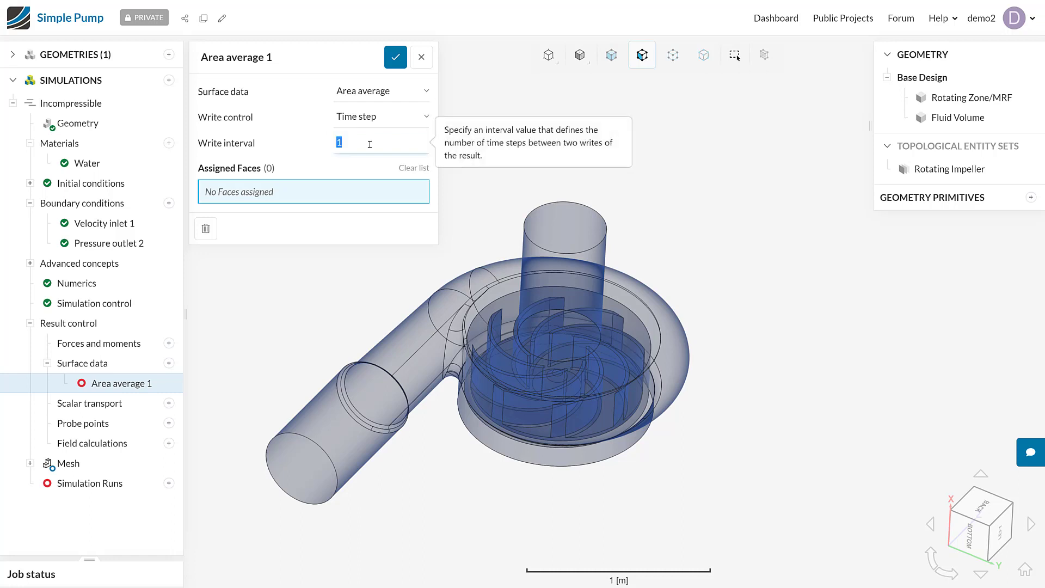
type("10")
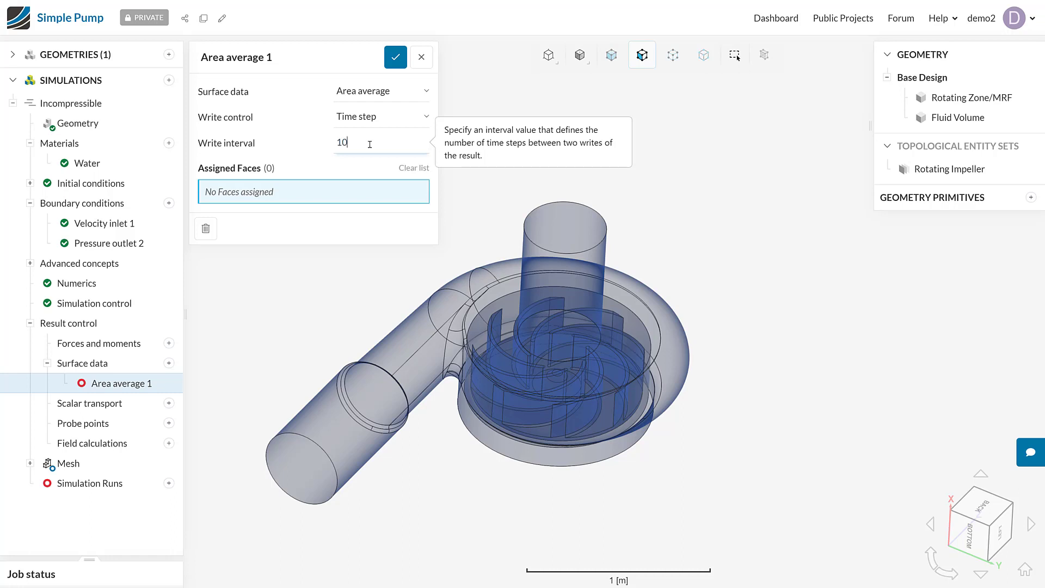
left_click(575, 227)
left_click(312, 493)
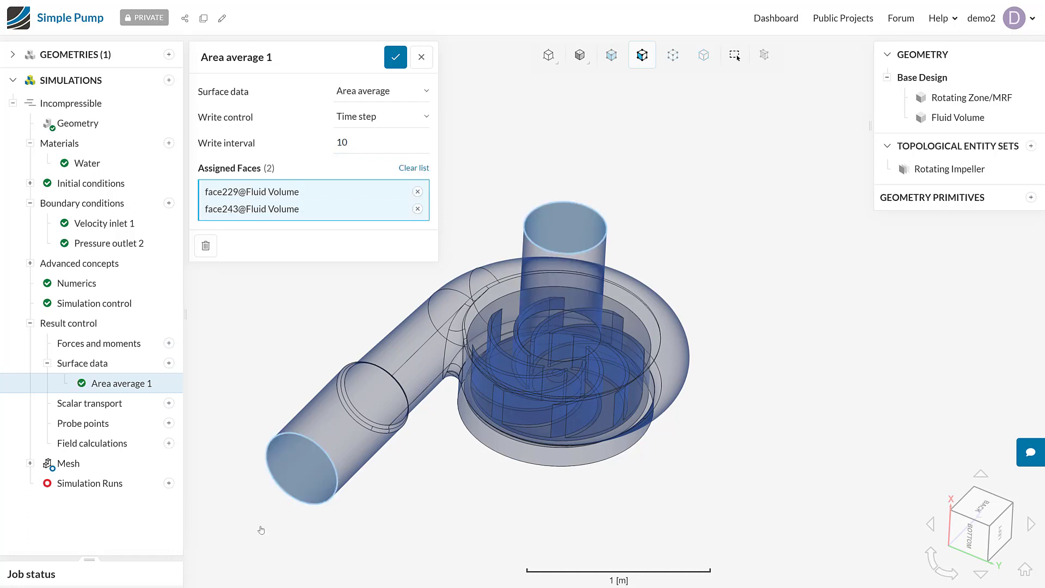
scroll(735, 457, "down", 2)
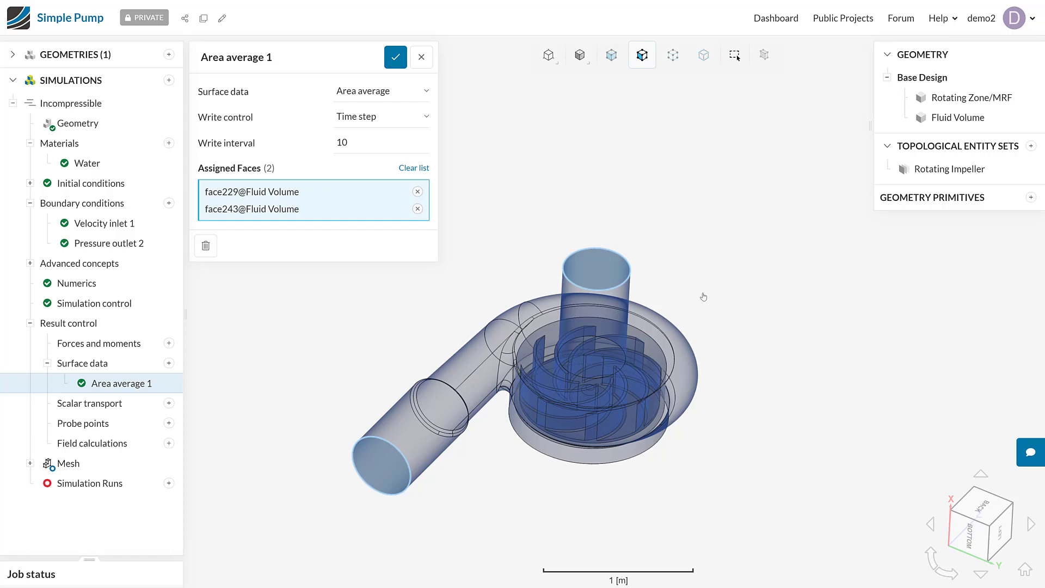
- Retitle Area average 1 as 'Pressure drop' and confirm it with the check button
left_click(342, 60)
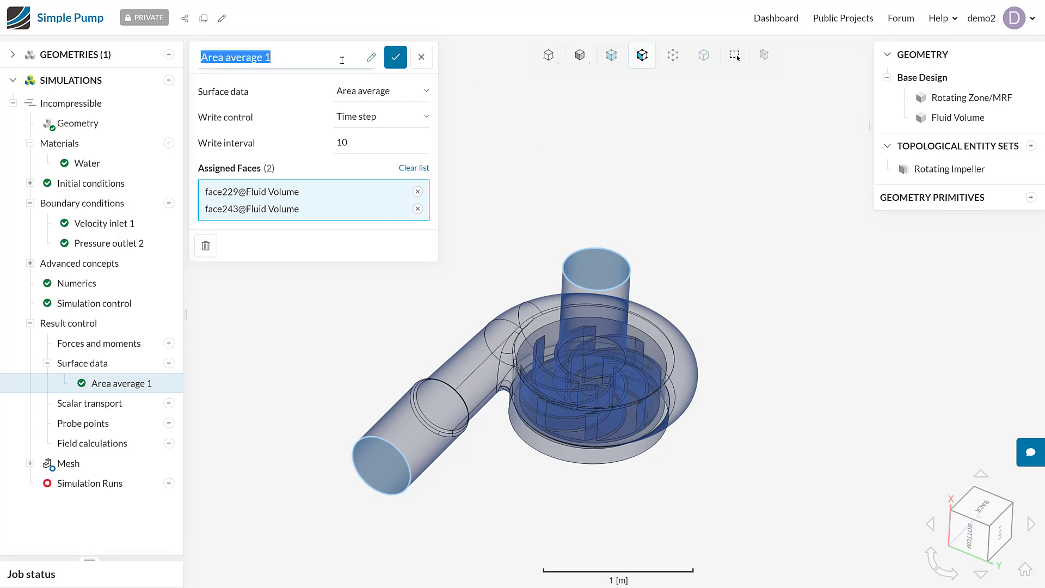
type("Pressured")
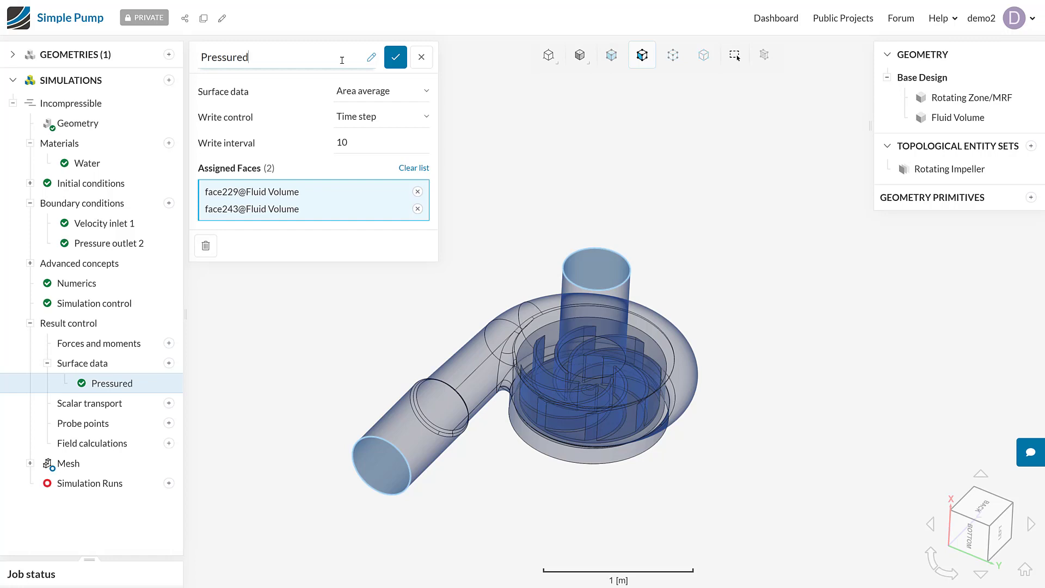
type("rop")
left_click(244, 57)
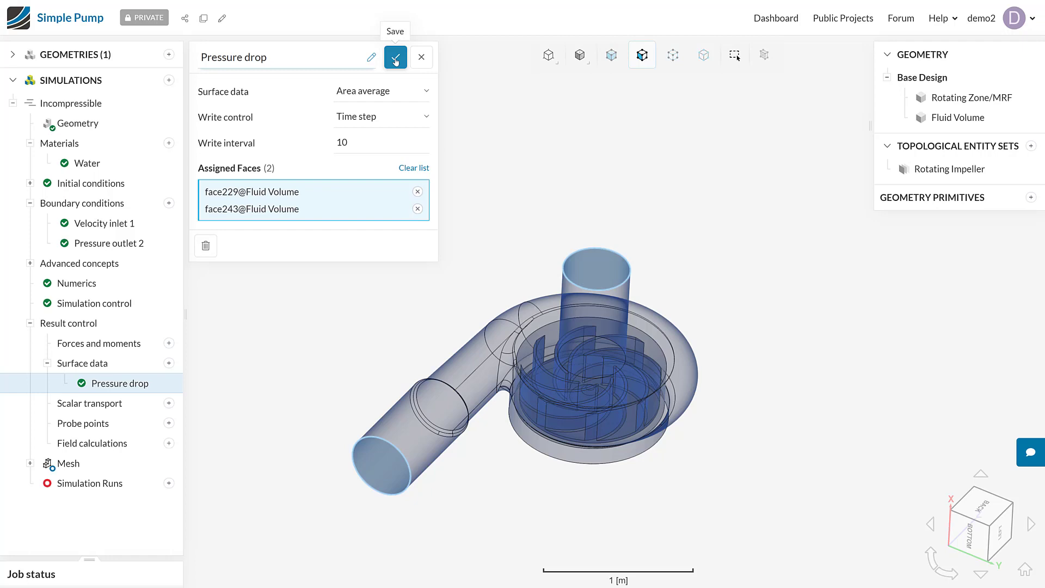
left_click(396, 60)
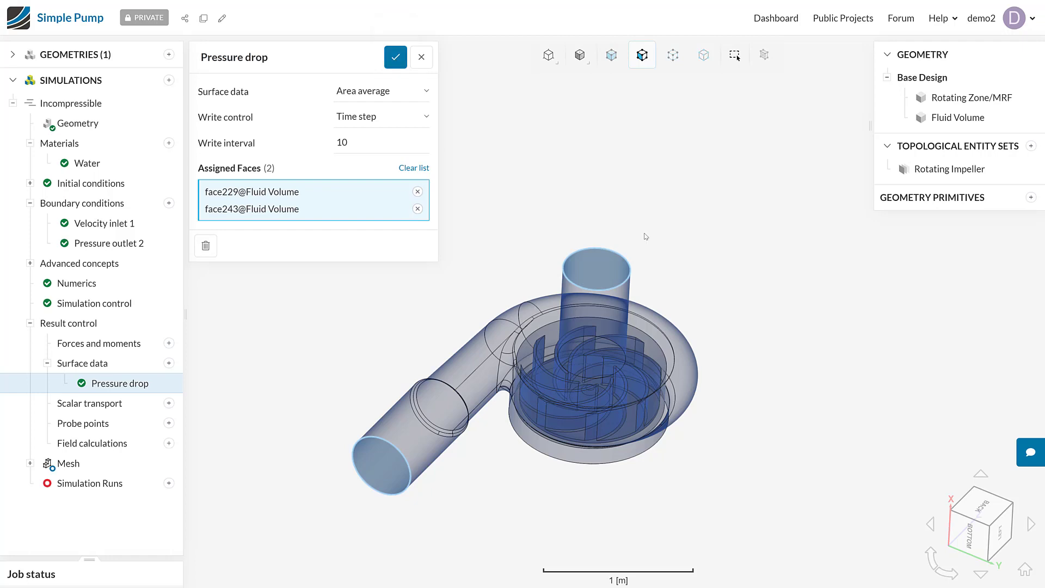
left_click(395, 56)
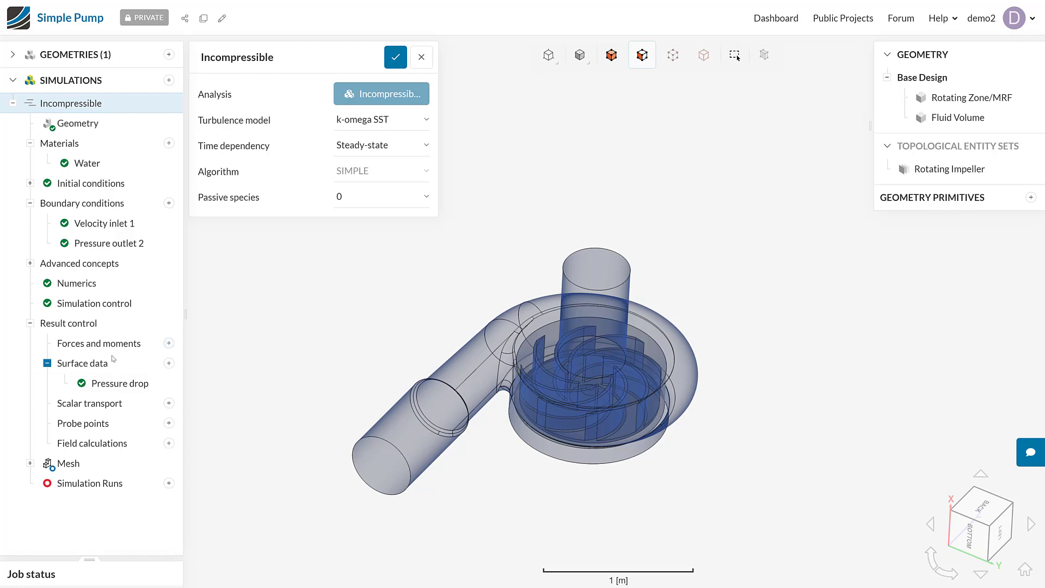
- Add a Forces and moments result control
left_click(169, 343)
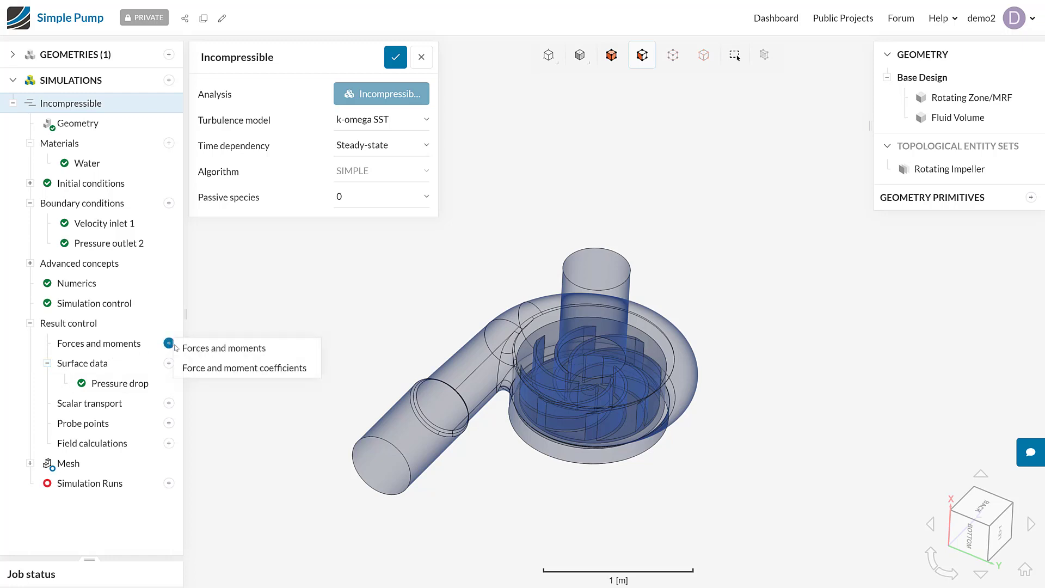
left_click(204, 351)
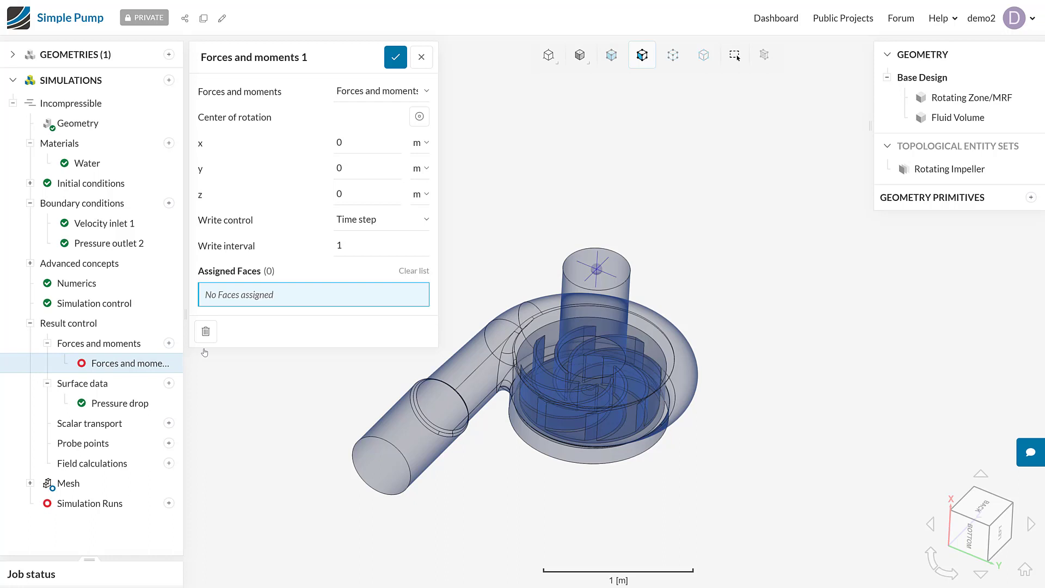
mouse_move(532, 223)
left_mouse_down()
mouse_move(526, 343)
mouse_move(521, 206)
left_mouse_up()
- Set its write interval to 10 and assign the Rotating Impeller faces
left_click(390, 251)
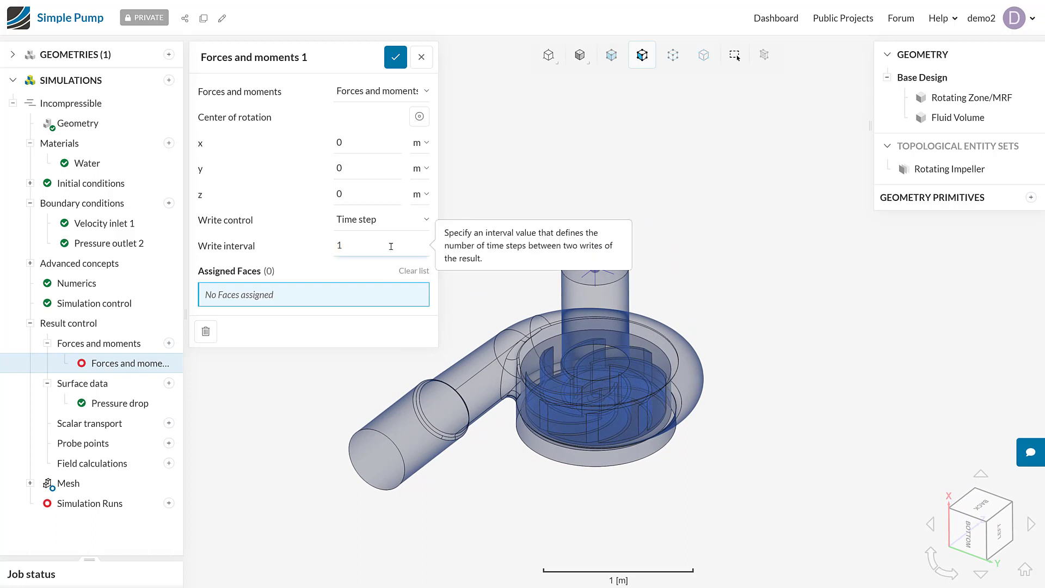
type("0")
left_click_drag(756, 278, 730, 252)
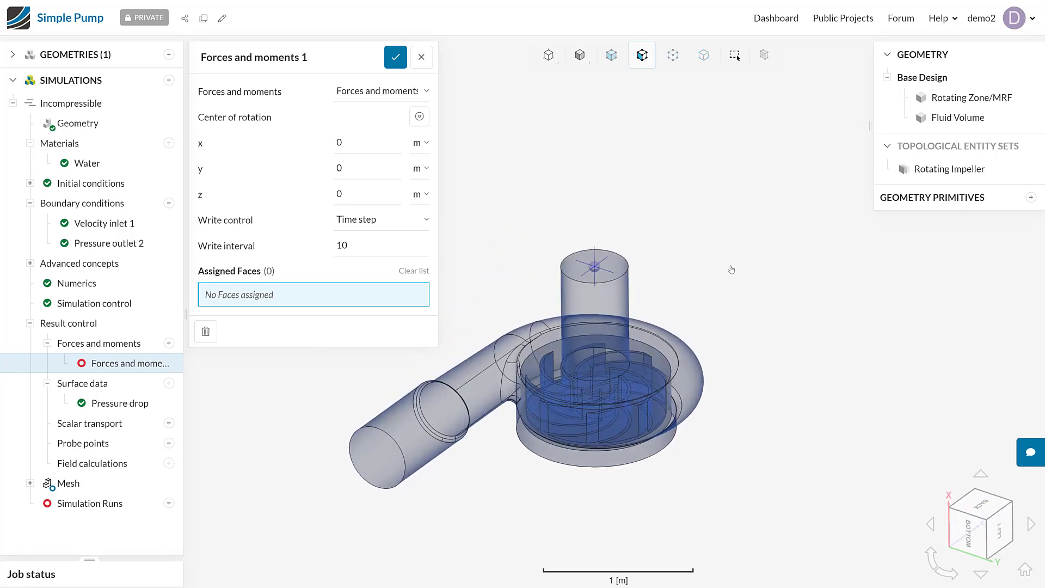
left_click(940, 172)
left_click_drag(702, 256, 665, 267)
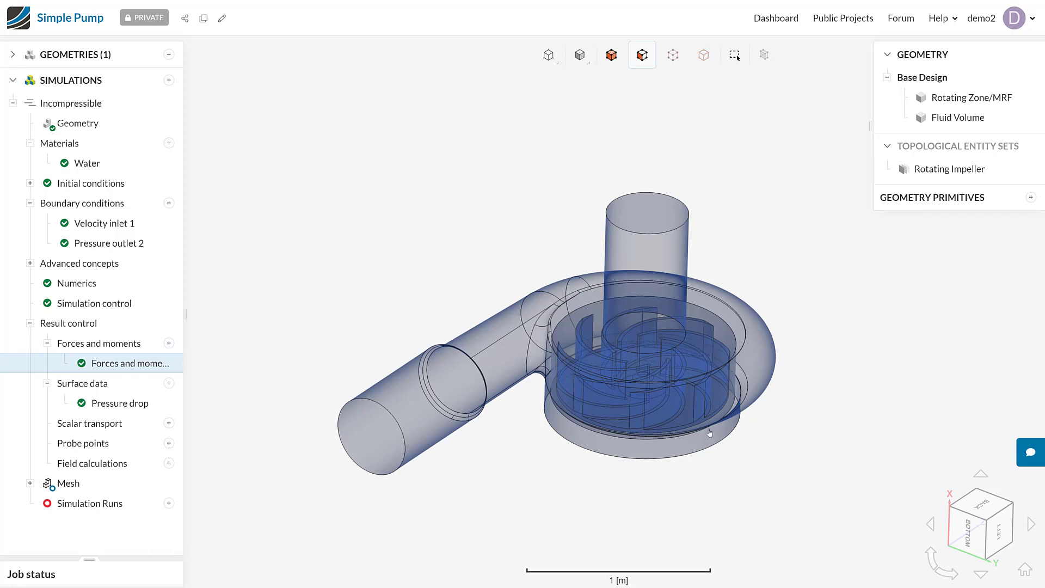
- Orbit the pump model to inspect it from a top-down view
mouse_move(497, 426)
left_mouse_down()
mouse_move(516, 505)
mouse_move(496, 432)
left_mouse_up()
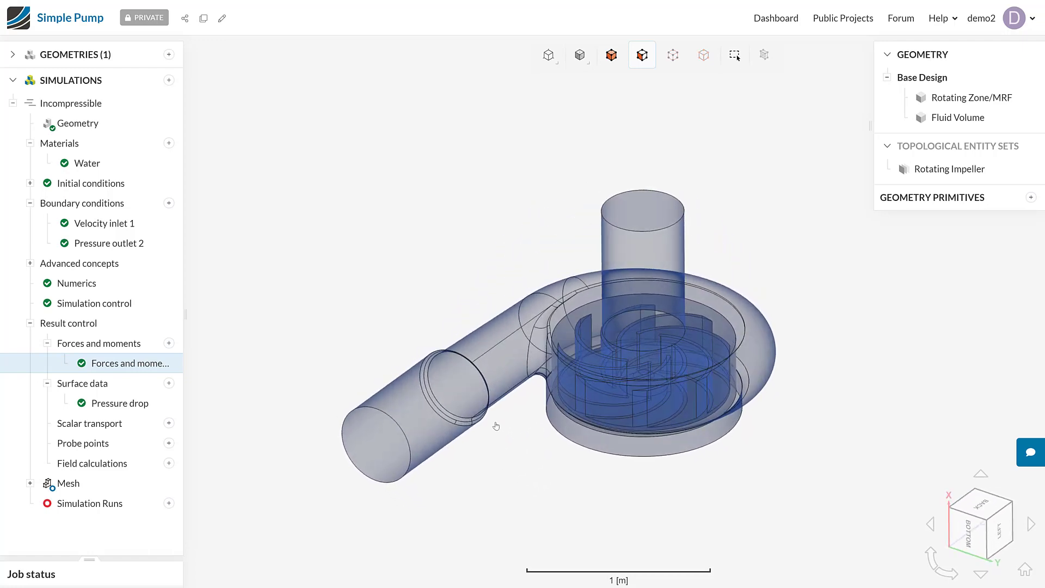
left_click_drag(496, 426, 520, 434)
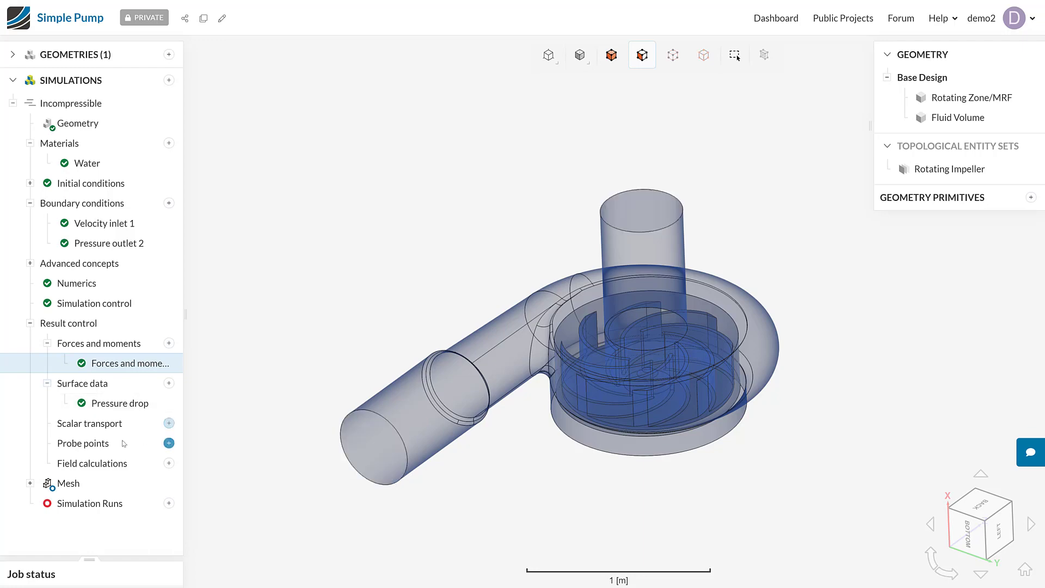
- Add Probe point 1 and set its write interval to 10 time steps
left_click(169, 443)
left_click_drag(354, 441, 457, 486)
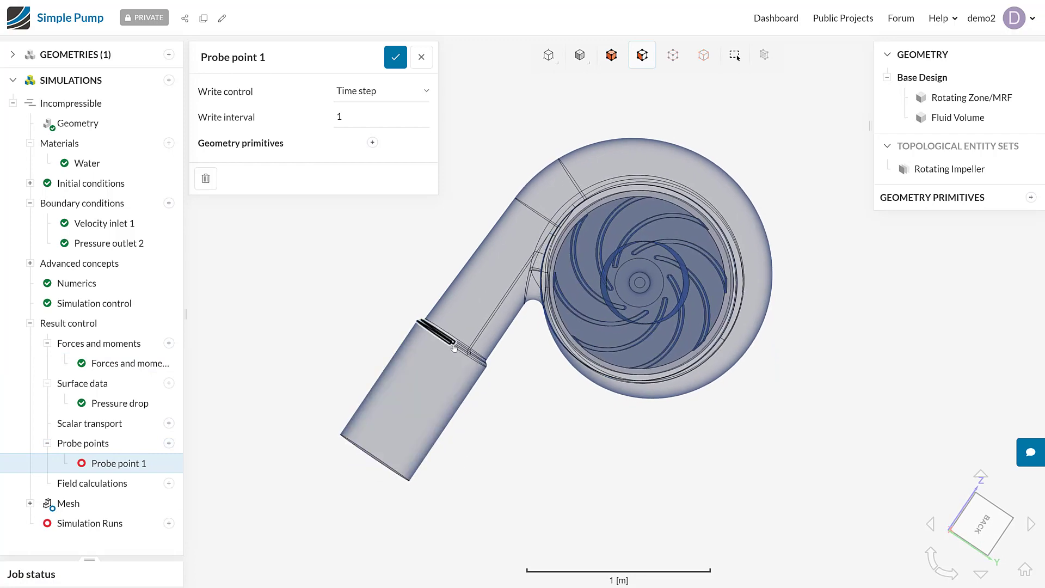
mouse_move(503, 405)
left_mouse_down()
mouse_move(495, 381)
mouse_move(449, 389)
mouse_move(512, 448)
mouse_move(521, 411)
left_mouse_up()
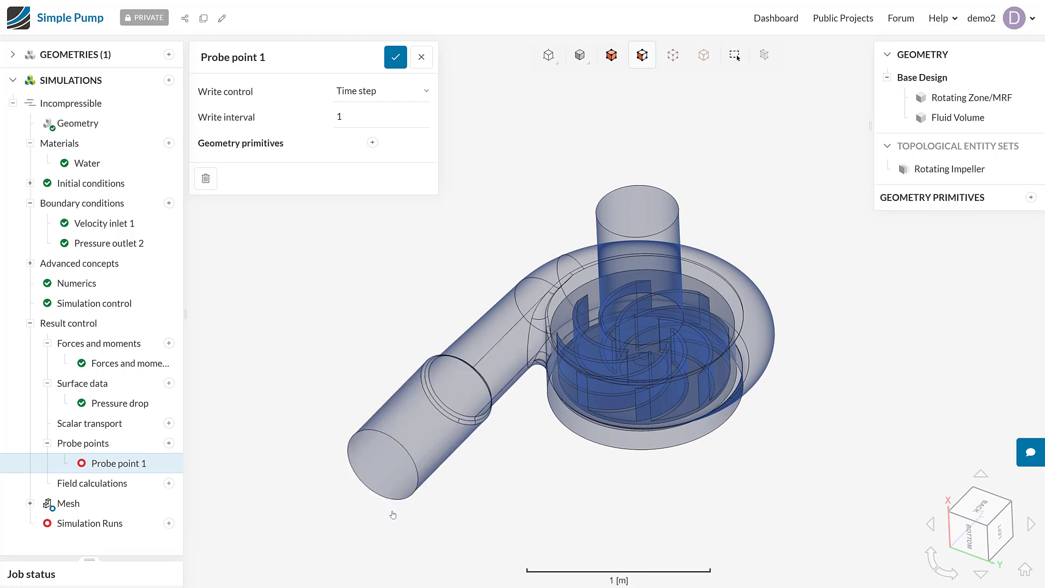
left_click_drag(526, 464, 531, 495)
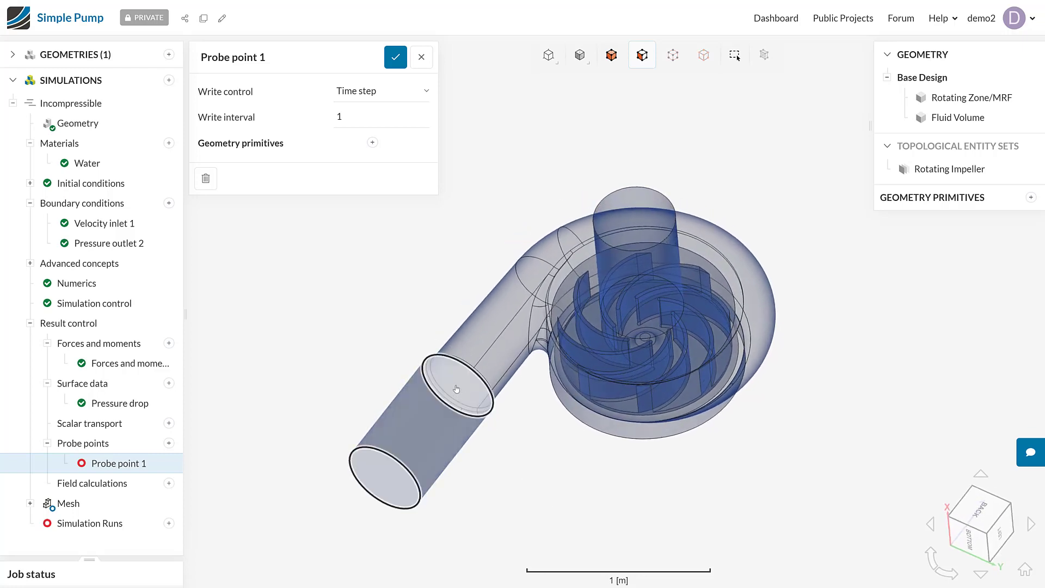
left_click_drag(457, 391, 466, 365)
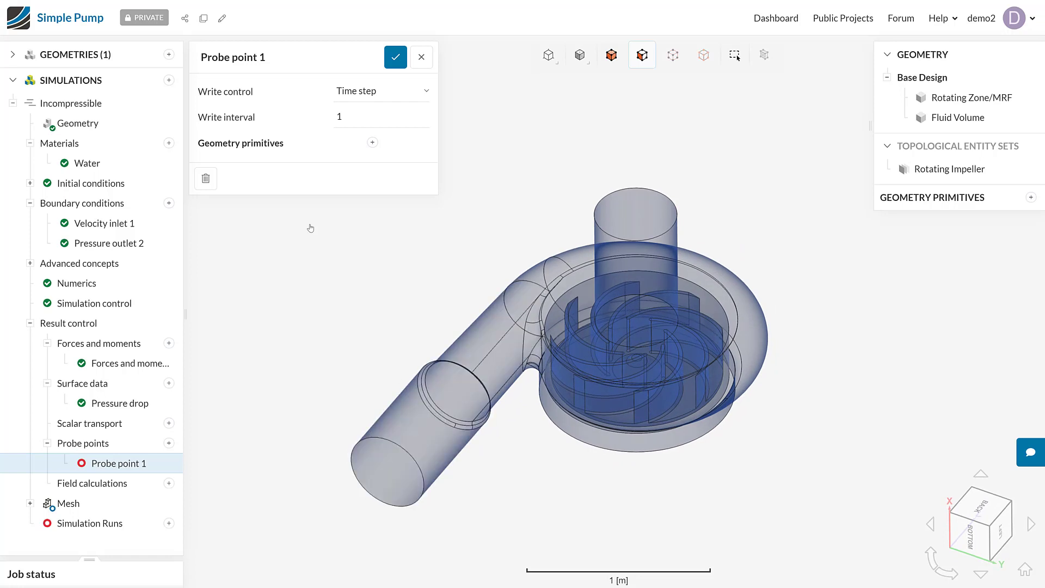
left_click(349, 116)
type("10")
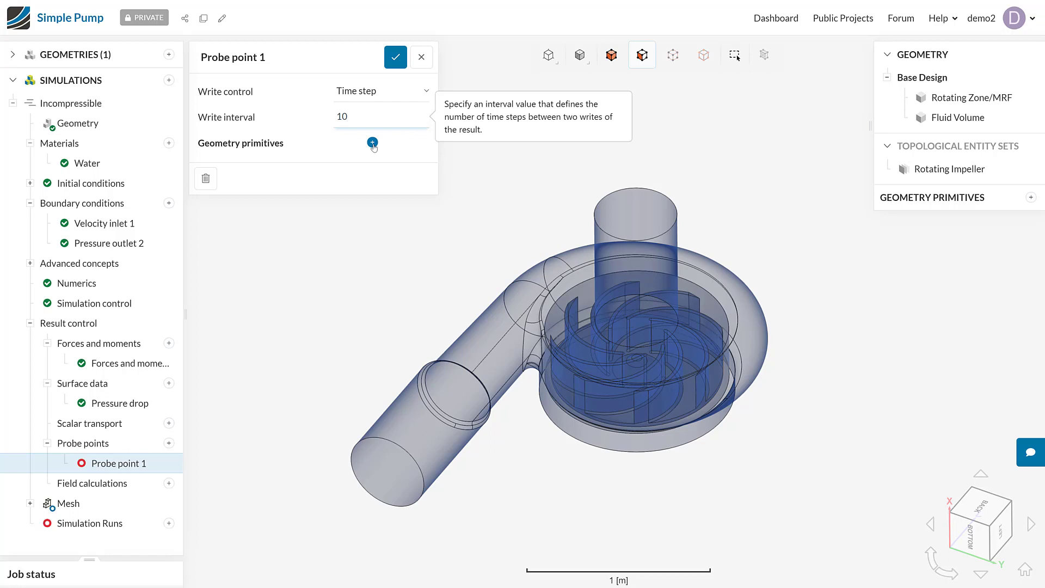
- Create a geometry point centred on the circular inlet face, viewed from the bottom
left_click(373, 144)
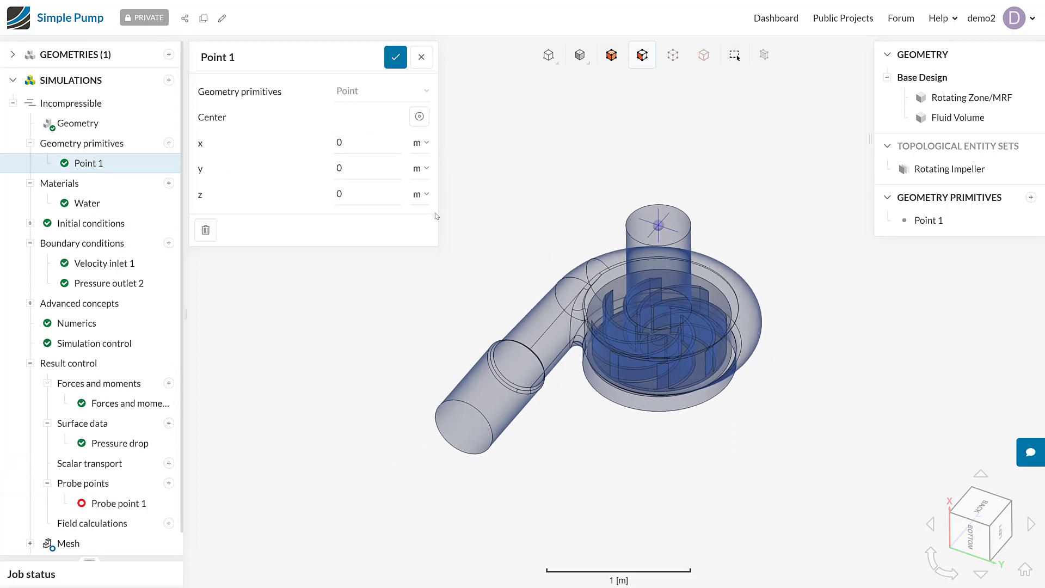
left_click_drag(577, 326, 639, 298)
left_click(981, 531)
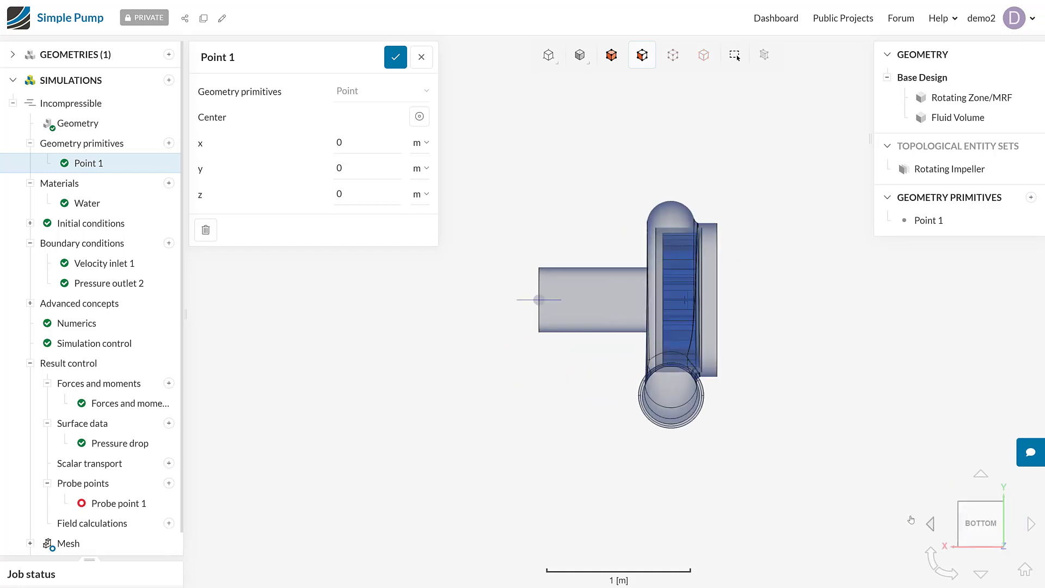
left_click(419, 116)
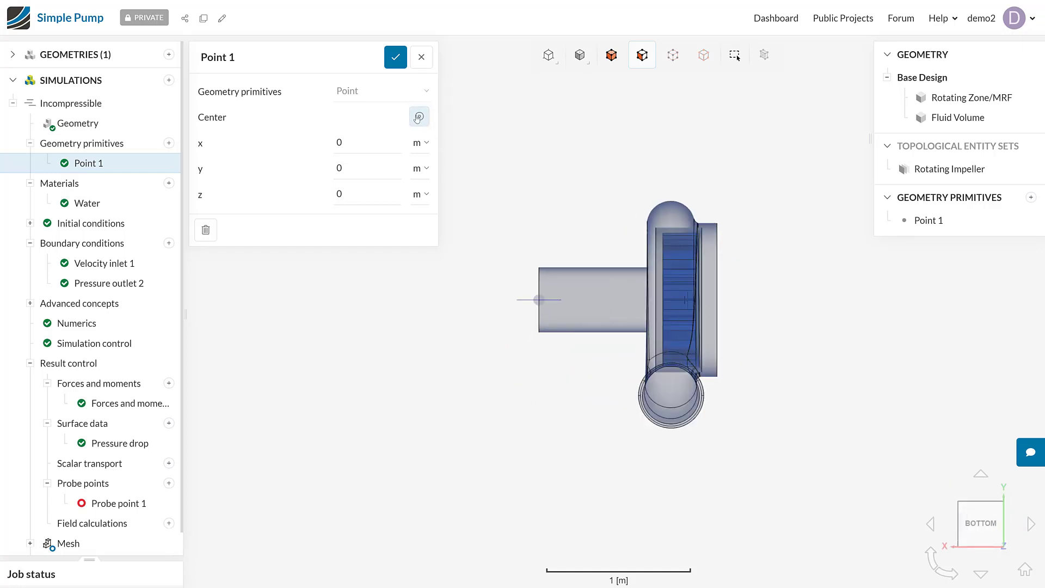
left_click(670, 401)
- Change Point 1's z coordinate to -1 m
left_click_drag(575, 388, 788, 403)
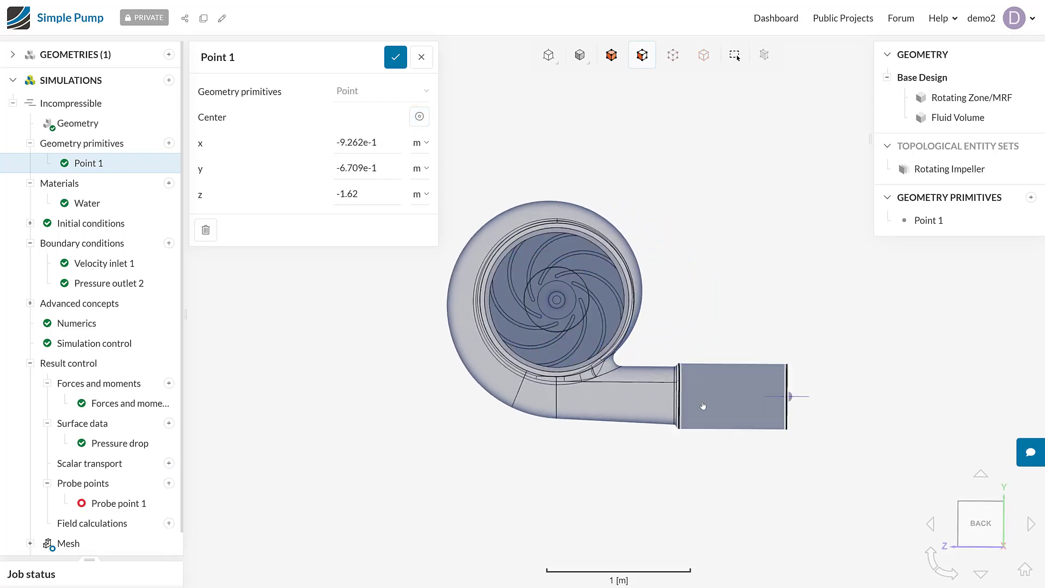
left_click(371, 194)
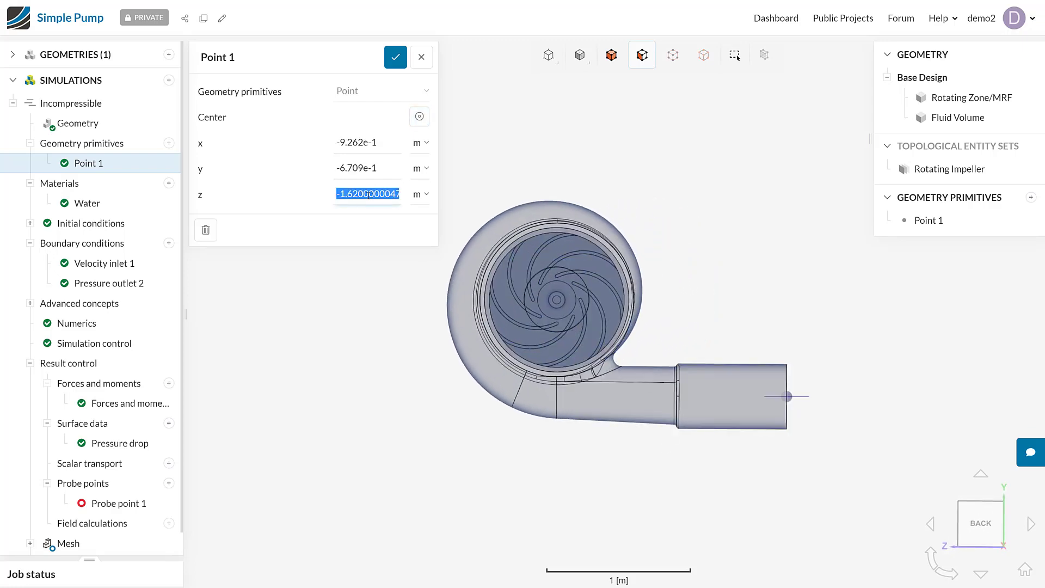
type("-1")
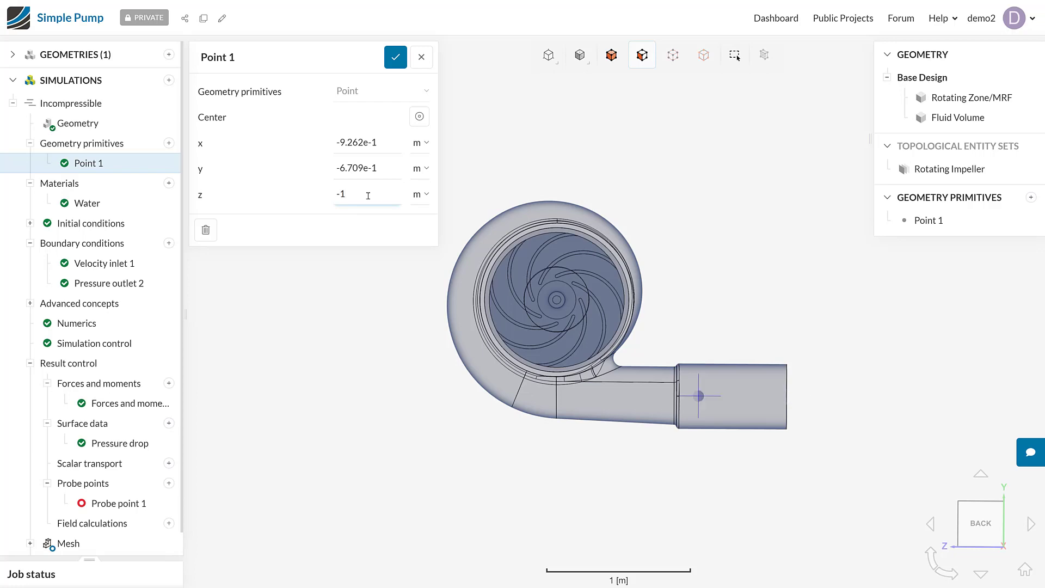
left_click_drag(592, 425, 524, 200)
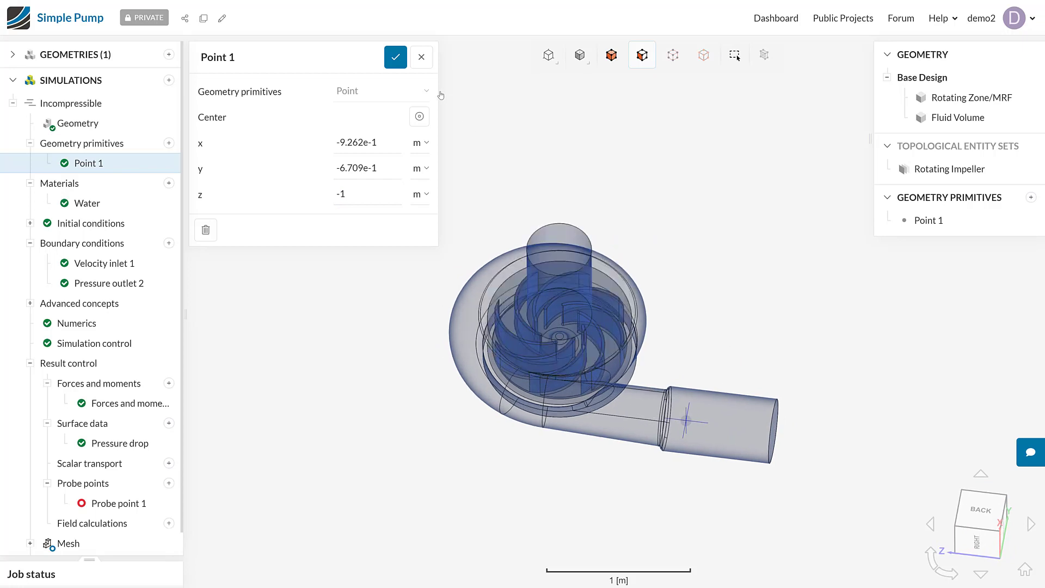
- Save Point 1 and attach it to Probe point 1
left_click(395, 57)
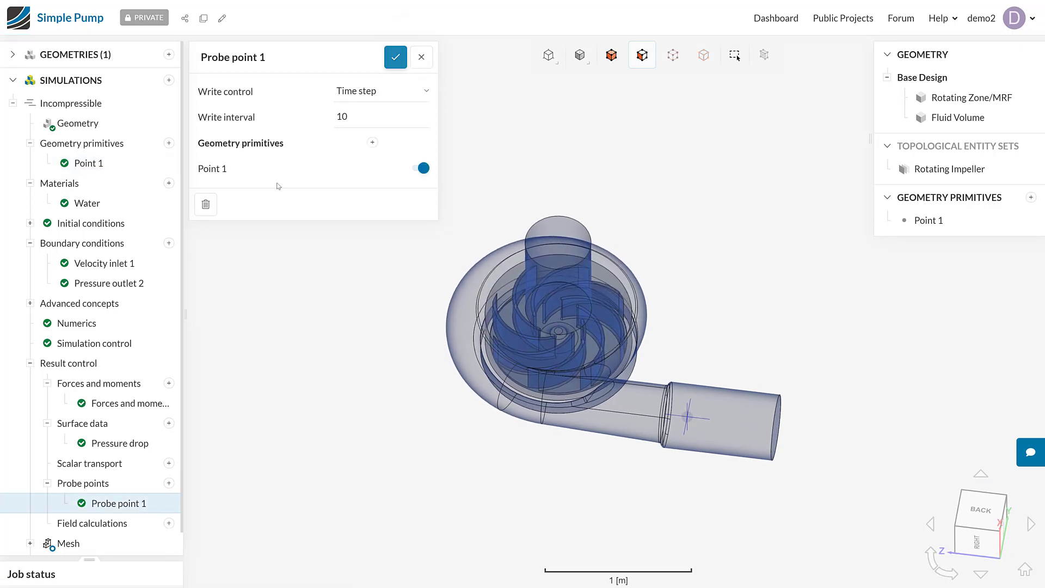
left_click_drag(474, 174, 570, 245)
left_click_drag(680, 328, 685, 354)
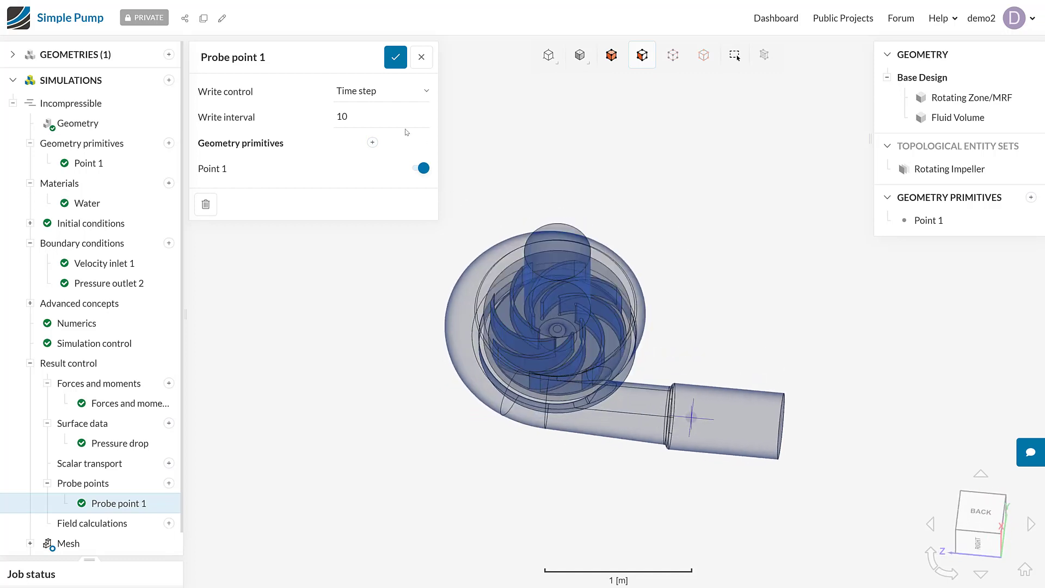
- Add Point 2 with centre x -1 m, y 0, z 0
left_click(373, 143)
left_click_drag(633, 245, 655, 110)
left_click_drag(653, 237, 654, 305)
left_click(366, 141)
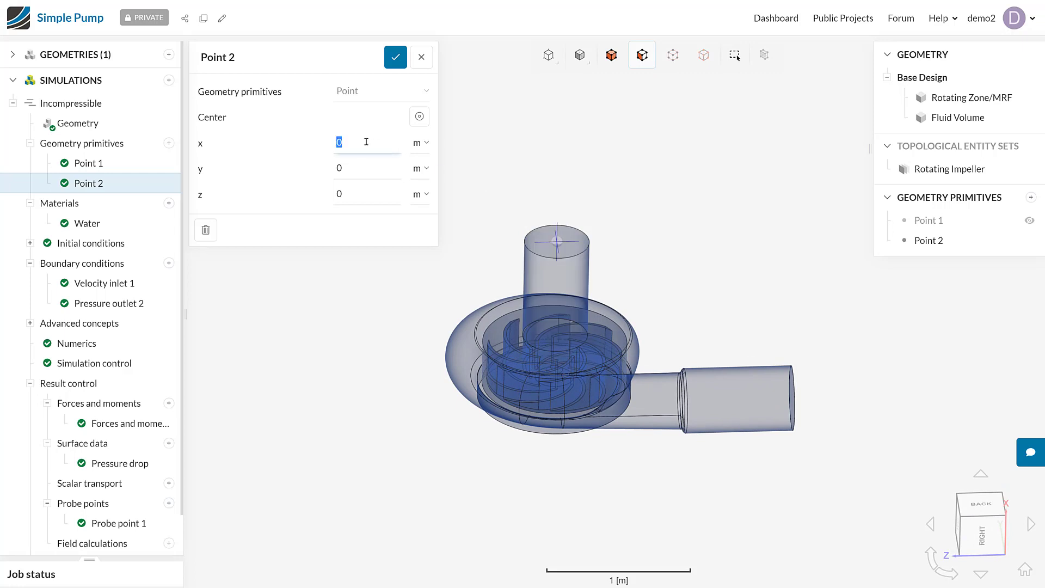
type("-1.5")
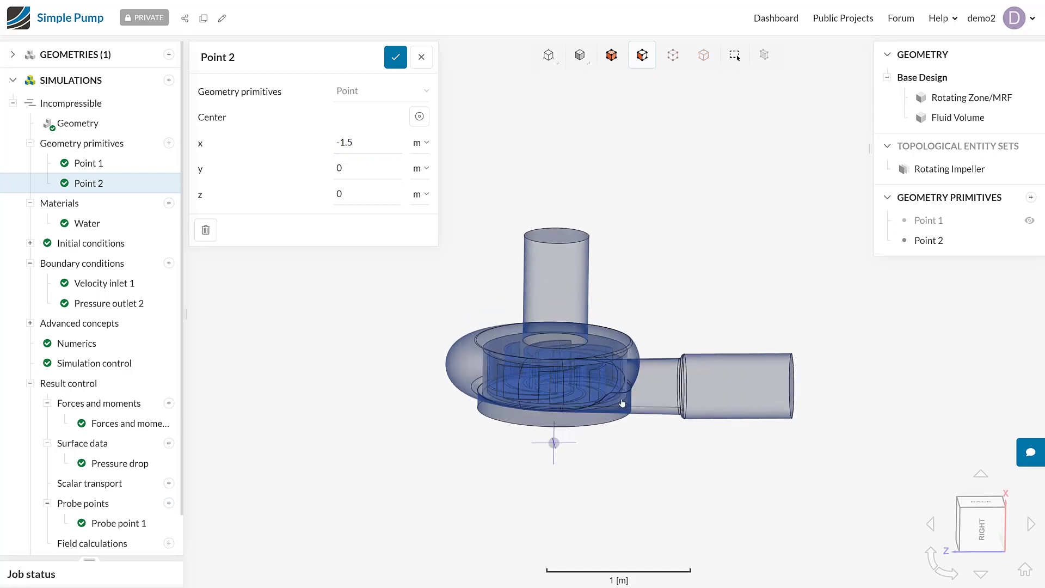
left_click(364, 141)
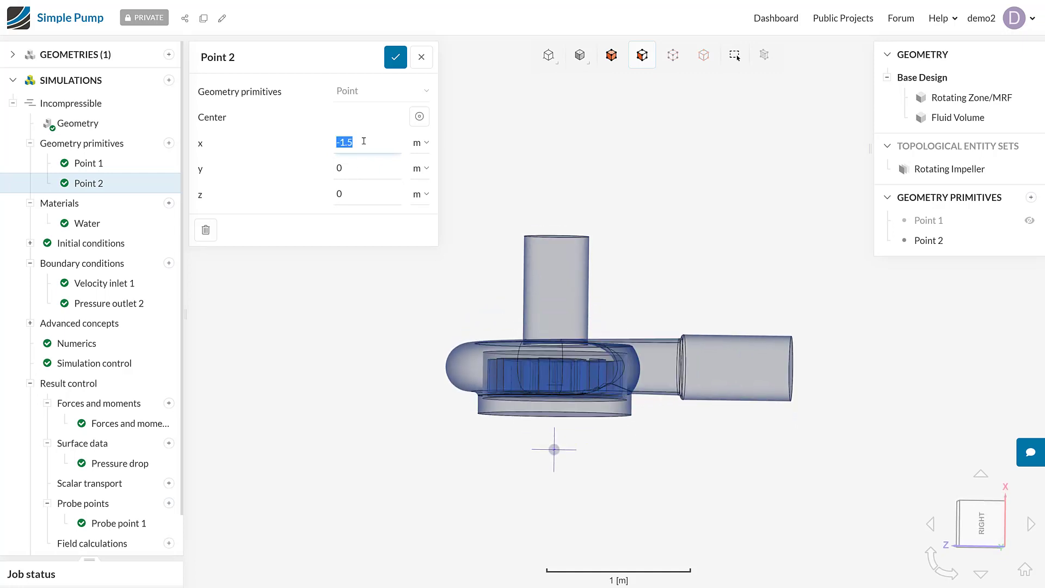
type("-1")
left_click_drag(679, 465, 662, 298)
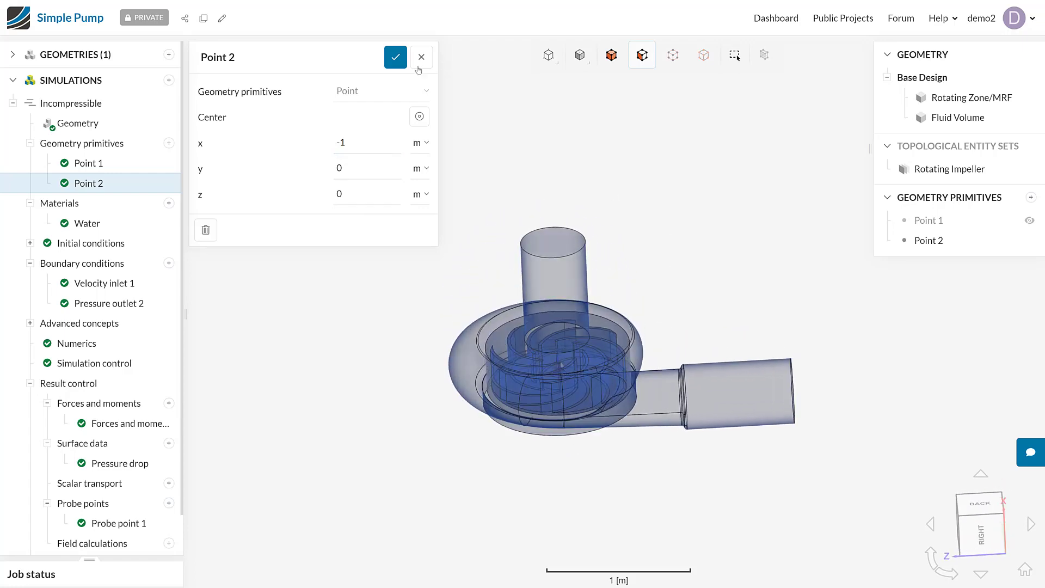
- Save Point 2 so Probe point 1 samples at both Point 1 and Point 2
left_click(395, 59)
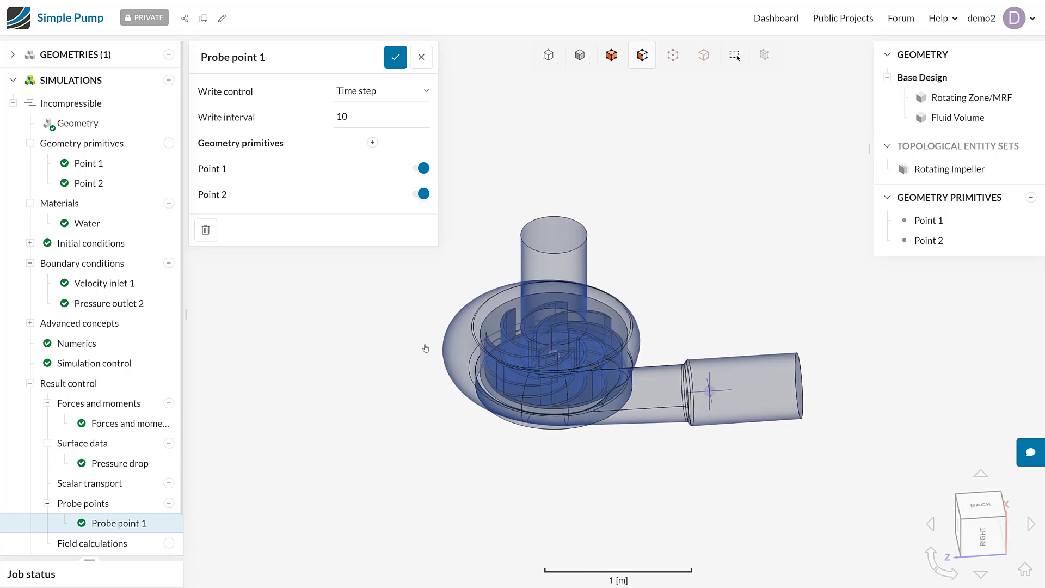
scroll(109, 515, "down", 1)
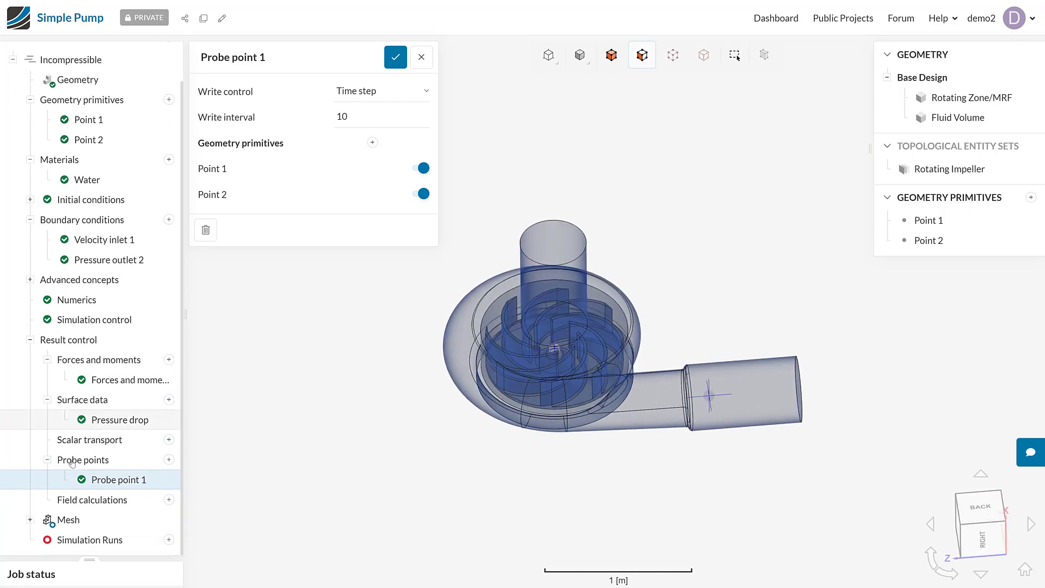
- Add a Wall shear stress 1 field calculation under Result control, keeping Wall shear stress as its type
left_click(137, 502)
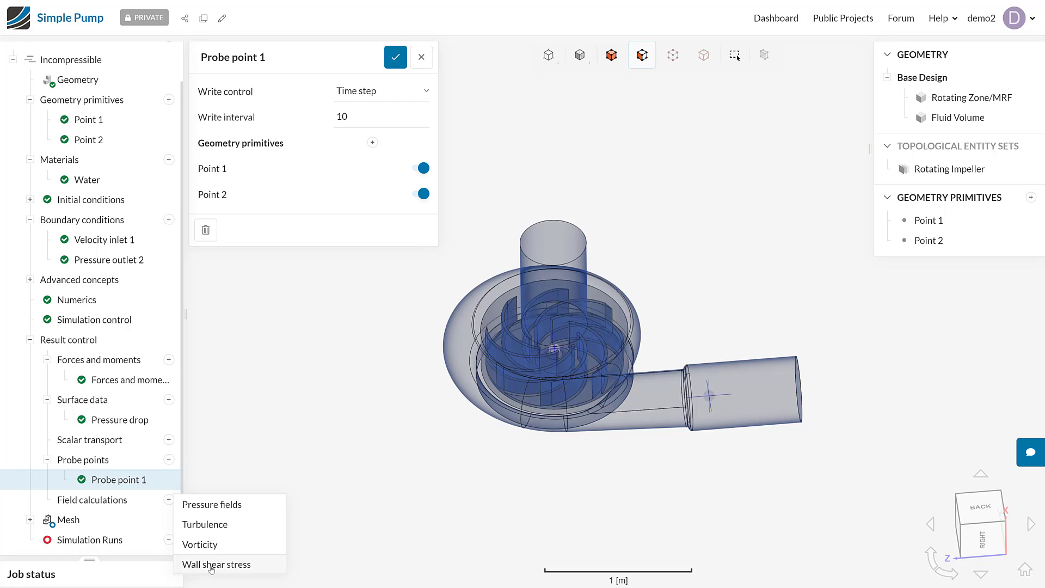
left_click(211, 566)
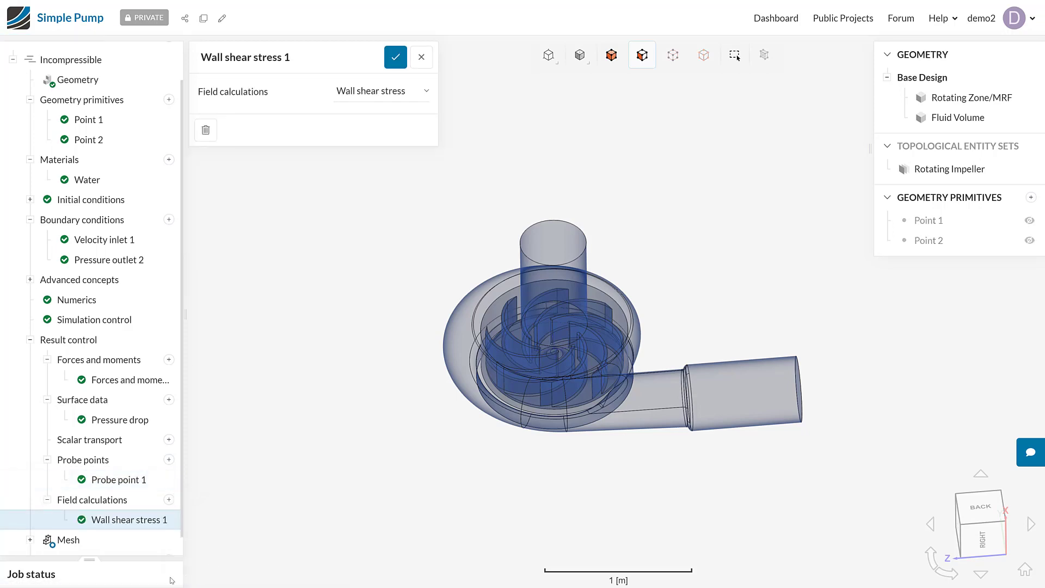
left_click(362, 91)
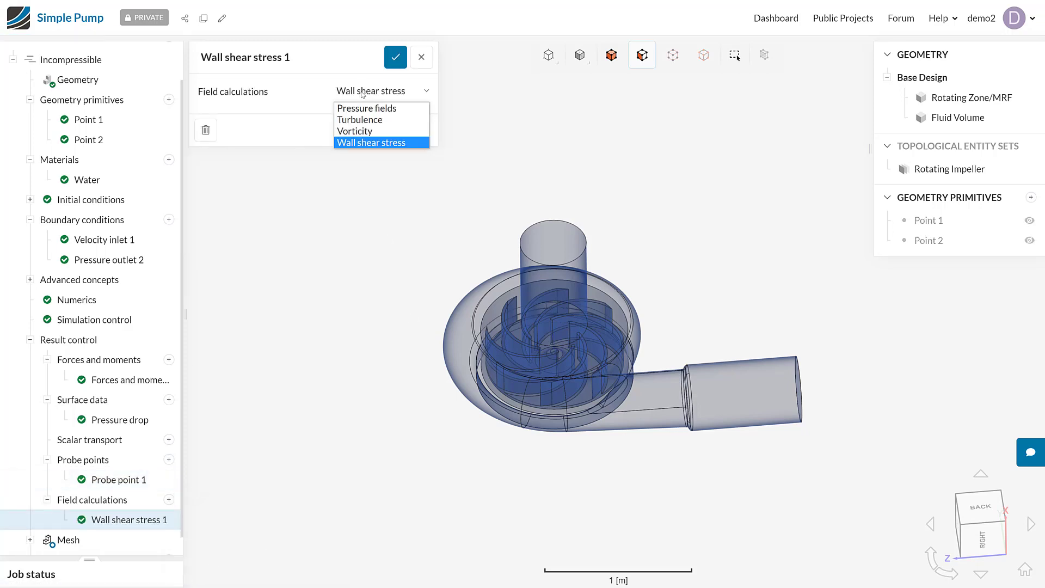
left_click(363, 91)
left_click_drag(374, 337, 398, 318)
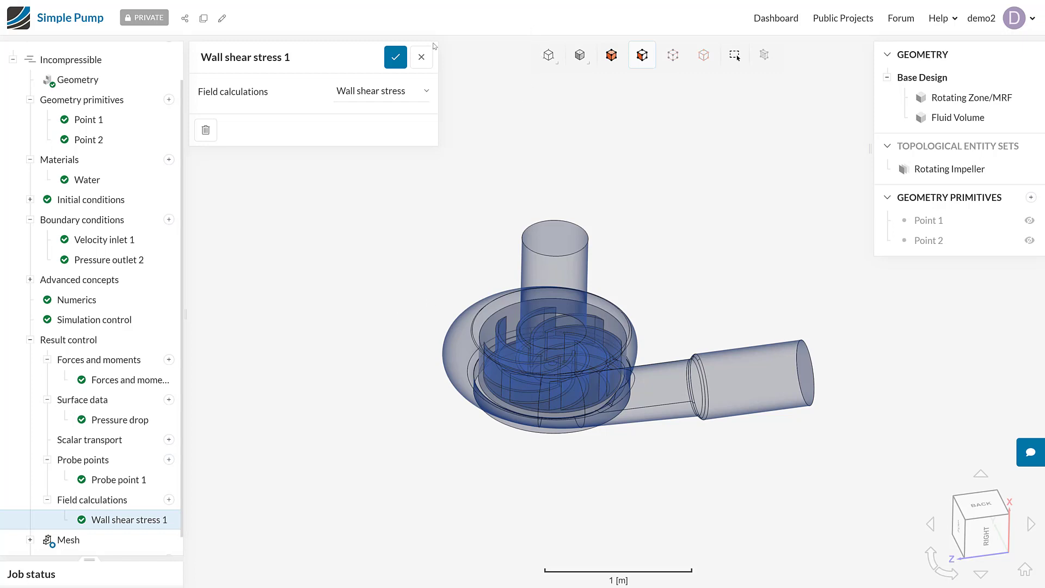
- Add a Pressure fields calculation with Total pressure type and Pressure value result type
left_click(421, 57)
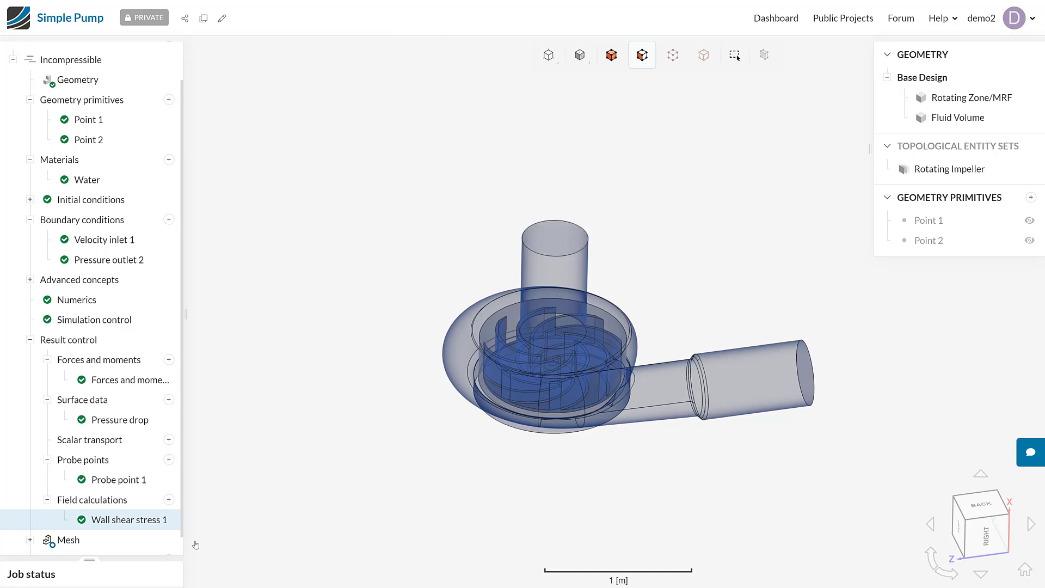
left_click(169, 500)
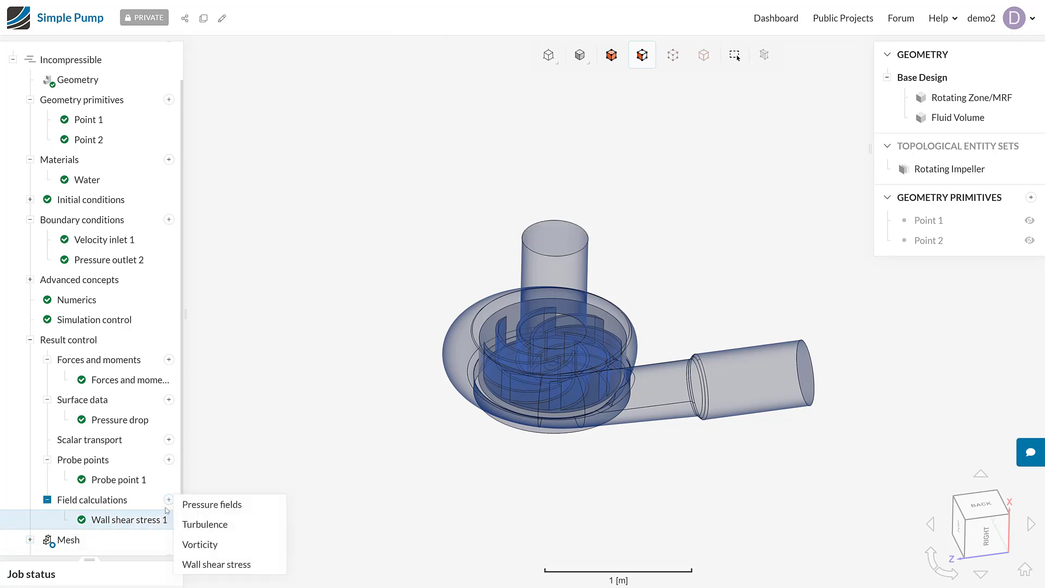
left_click(226, 506)
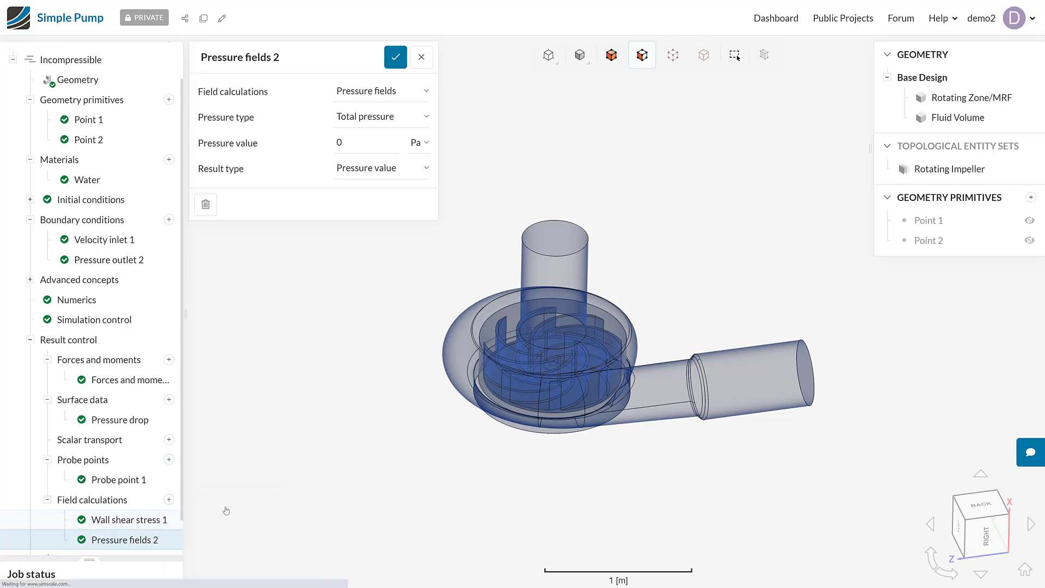
left_click(365, 117)
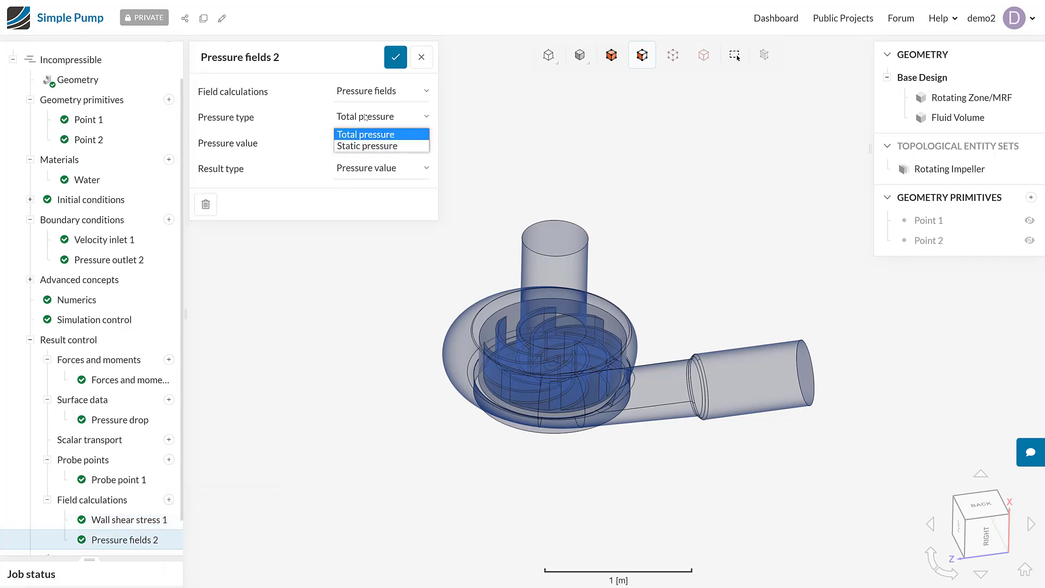
left_click(367, 123)
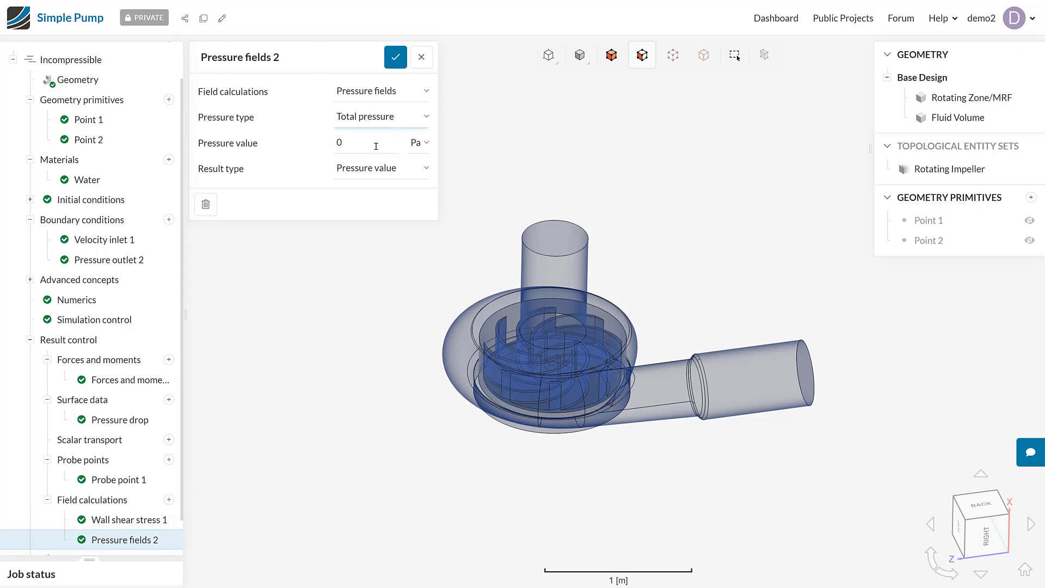
left_click(380, 172)
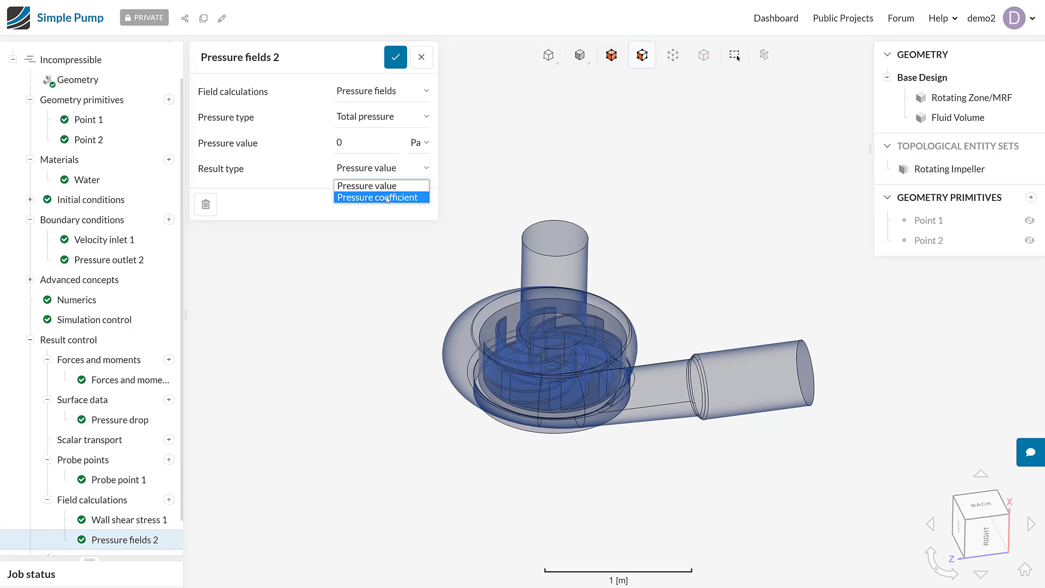
left_click(304, 201)
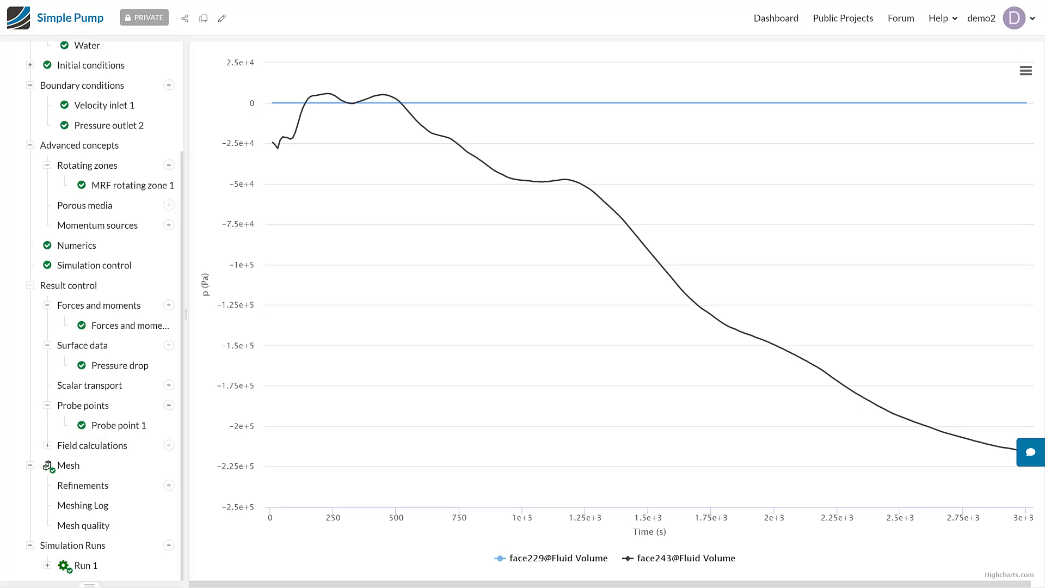
- Open Run 1 and expand Area averages > Pressure drop to list omega, Uy, k, nut, Uz, p and Ux
left_click(98, 569)
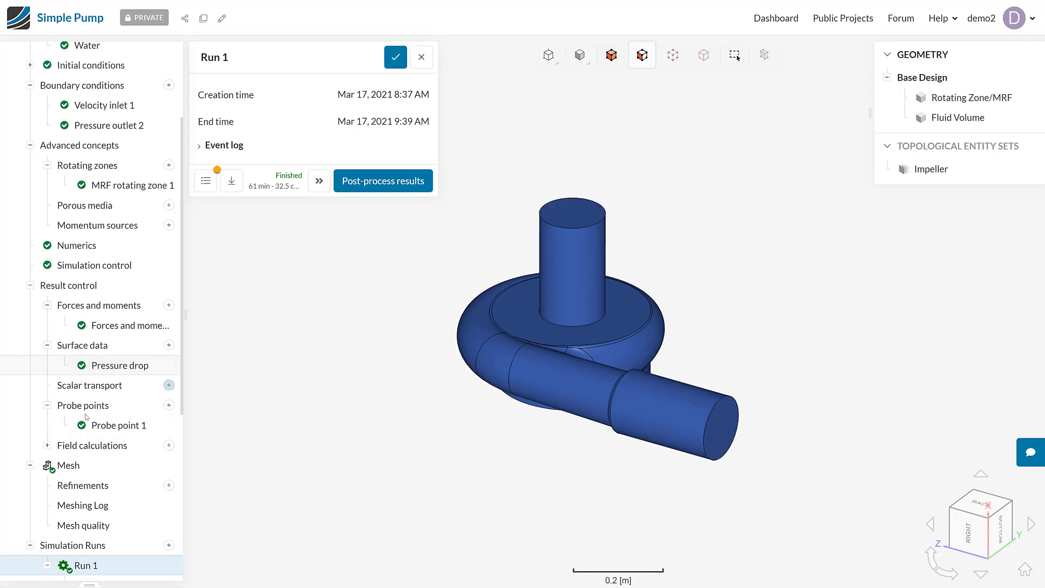
scroll(96, 367, "down", 4)
scroll(101, 379, "down", 1)
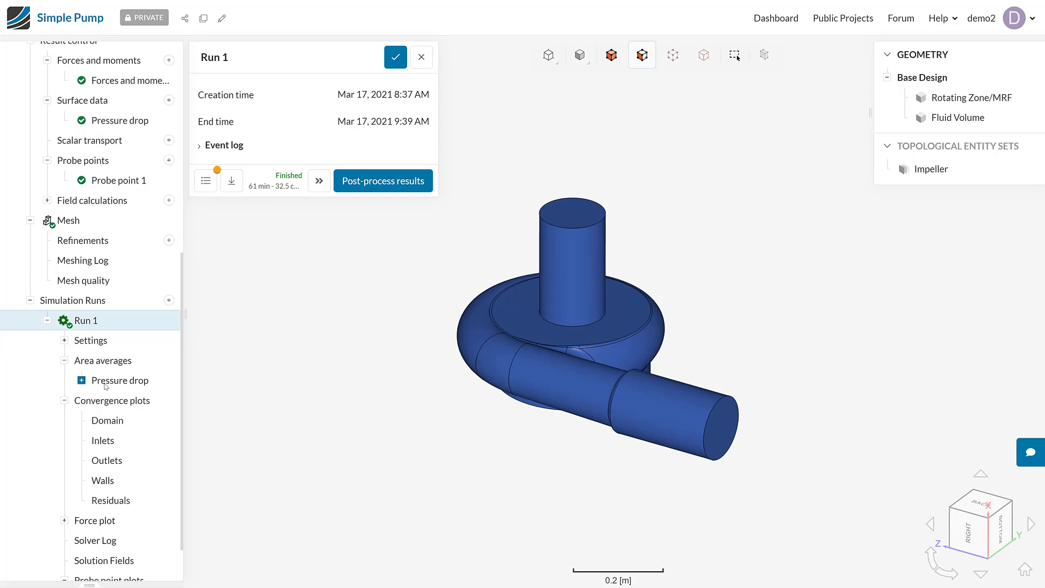
scroll(105, 386, "down", 2)
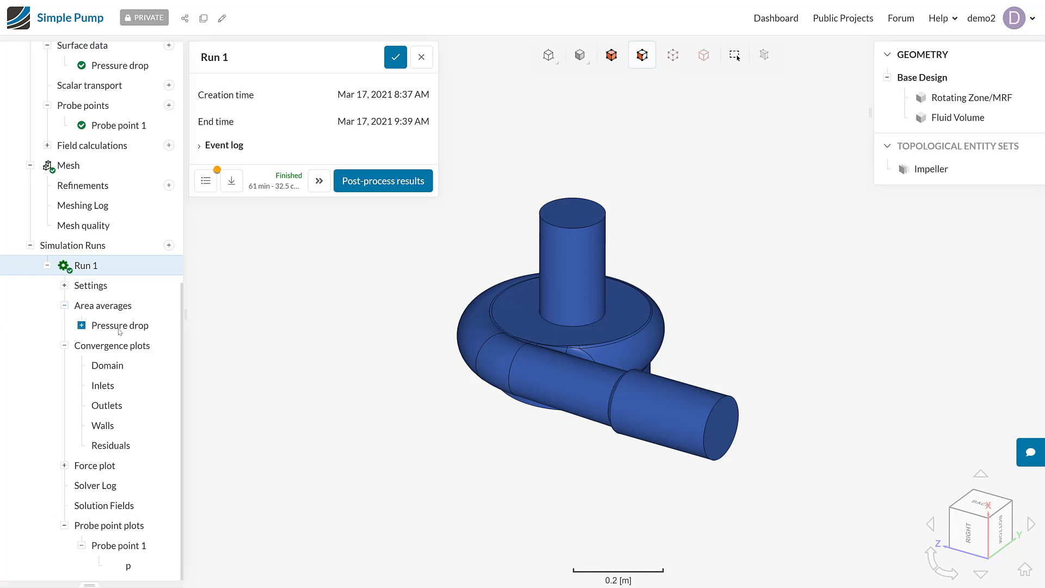
scroll(131, 218, "up", 3)
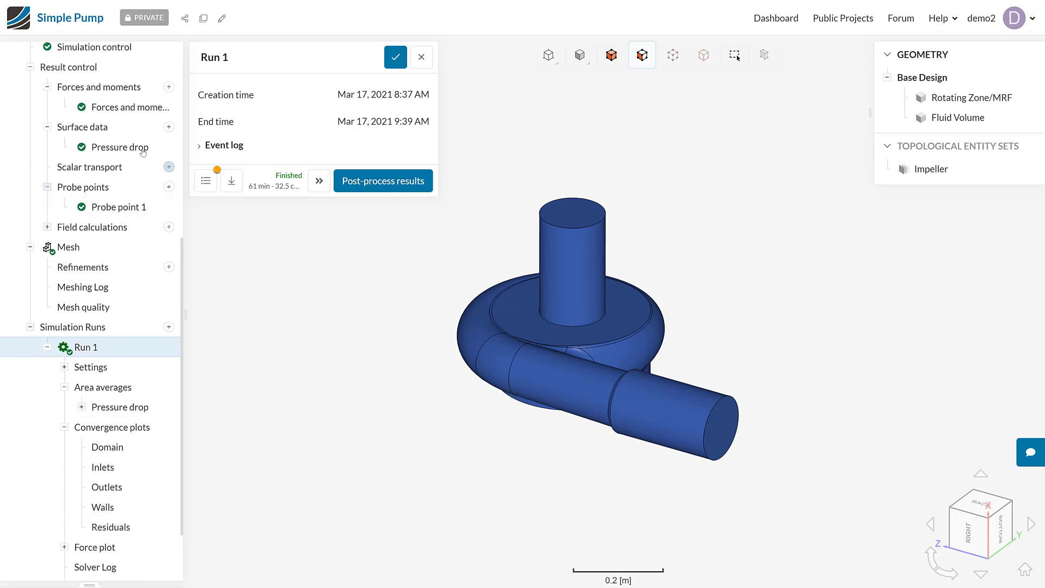
left_click(122, 373)
scroll(122, 390, "down", 2)
scroll(122, 389, "down", 1)
left_click(120, 326)
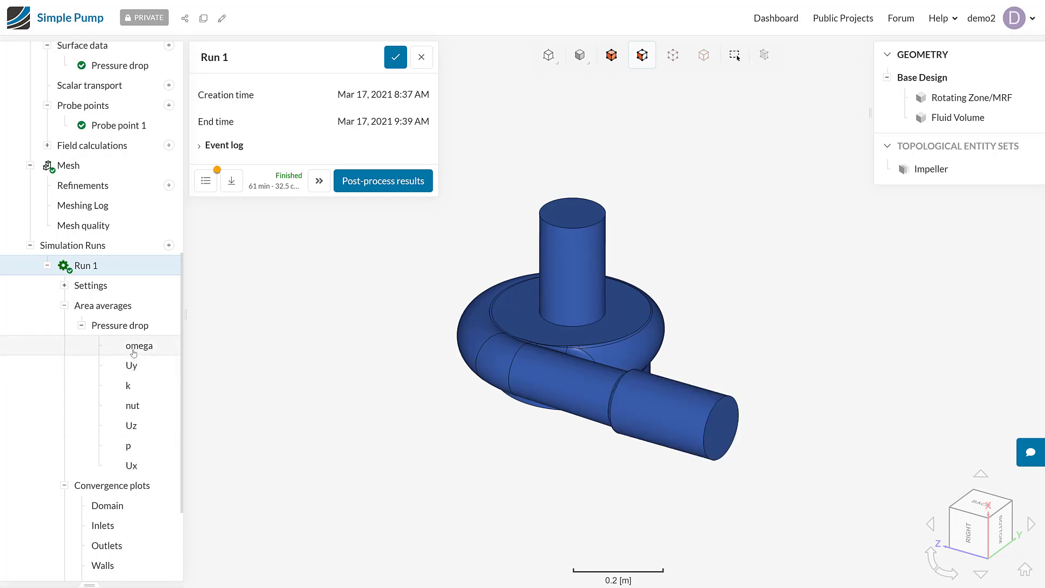
- Plot Pressure drop p over time for face229 and face243, toggling face243 off and back on
left_click(136, 449)
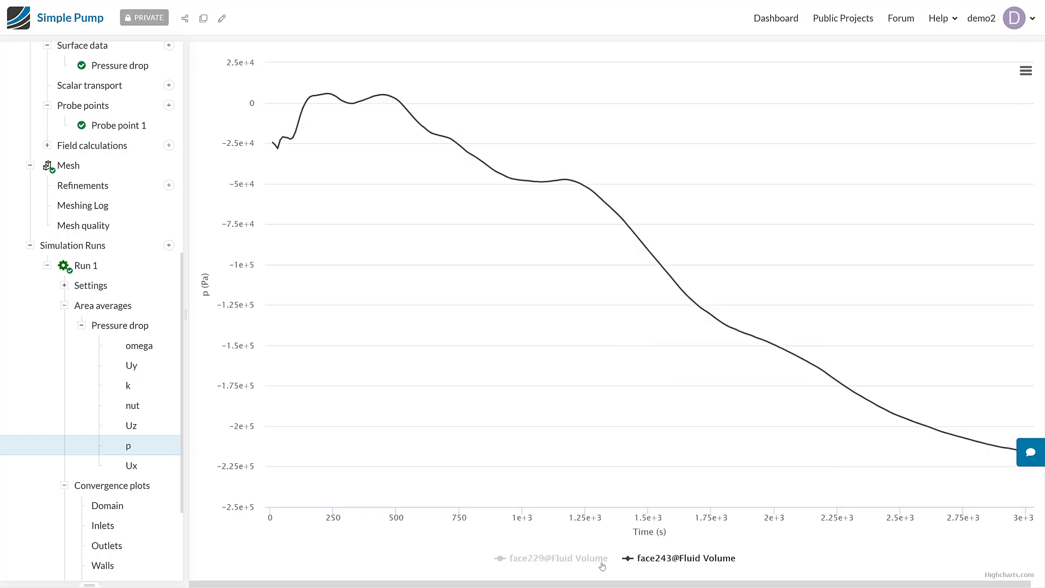
left_click(662, 563)
left_click(662, 561)
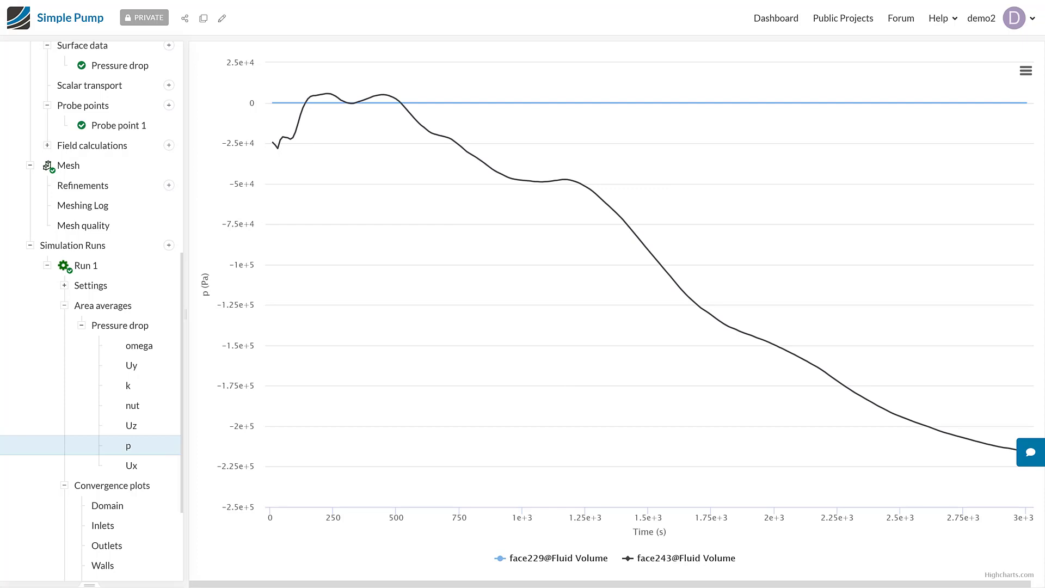
left_click(1025, 72)
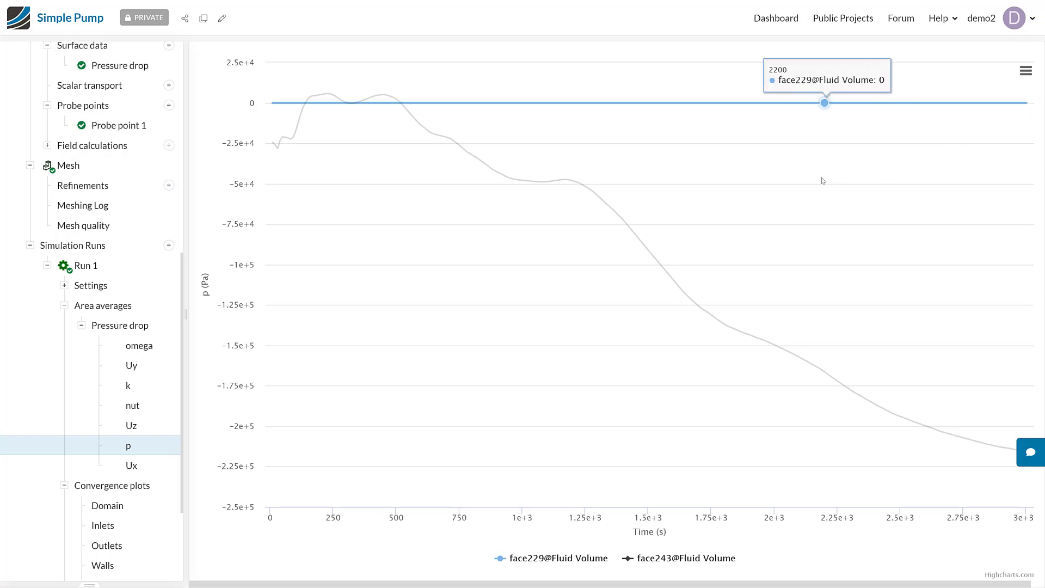
- Open Run 1's Forces and moments chart from the Force plot results
scroll(91, 378, "down", 2)
scroll(91, 378, "down", 1)
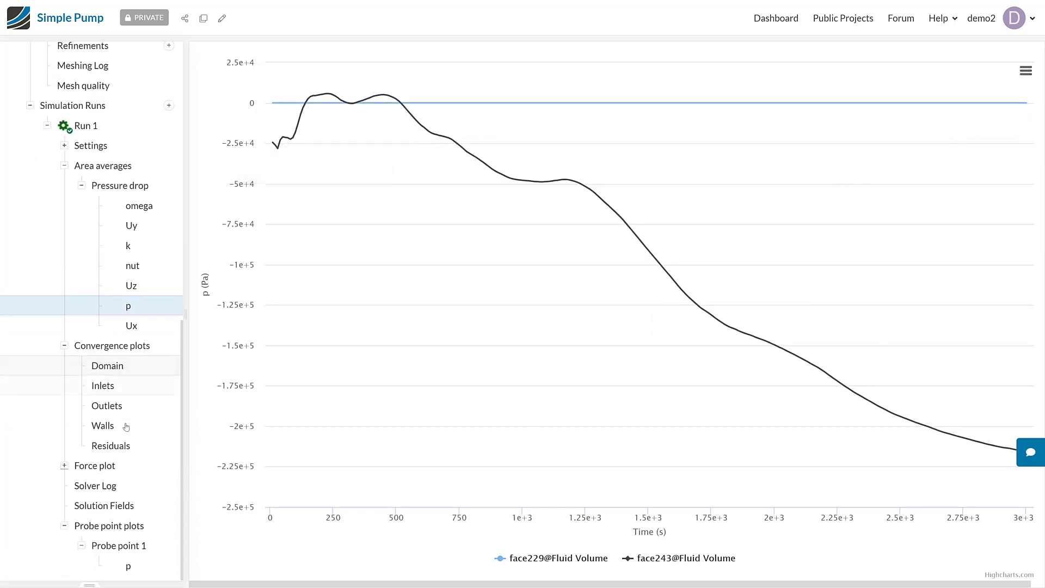
left_click(97, 467)
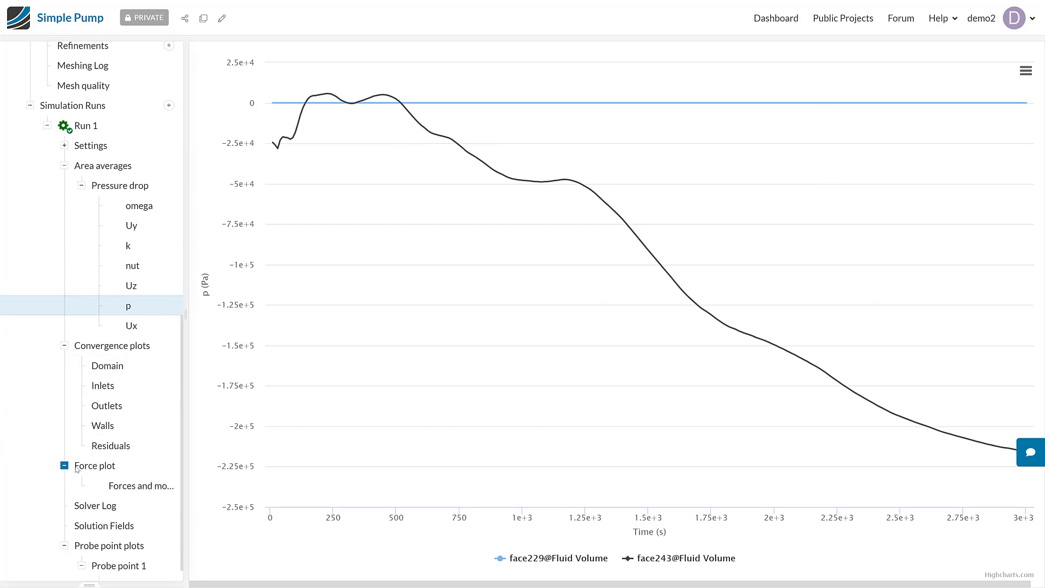
left_click(116, 487)
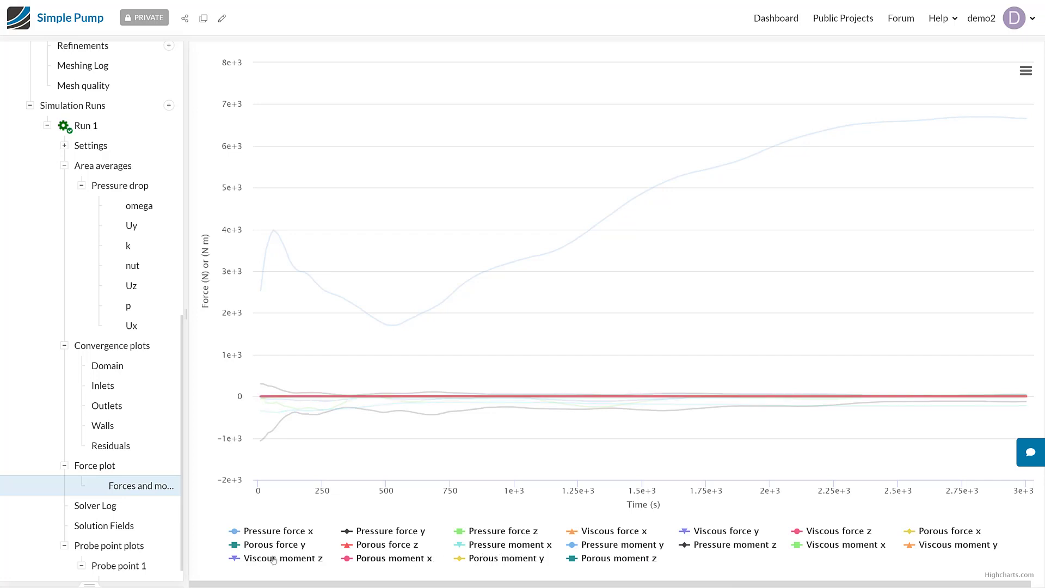
- Hide all pressure, viscous and porous force series (x, y, z) from the chart
left_click(263, 531)
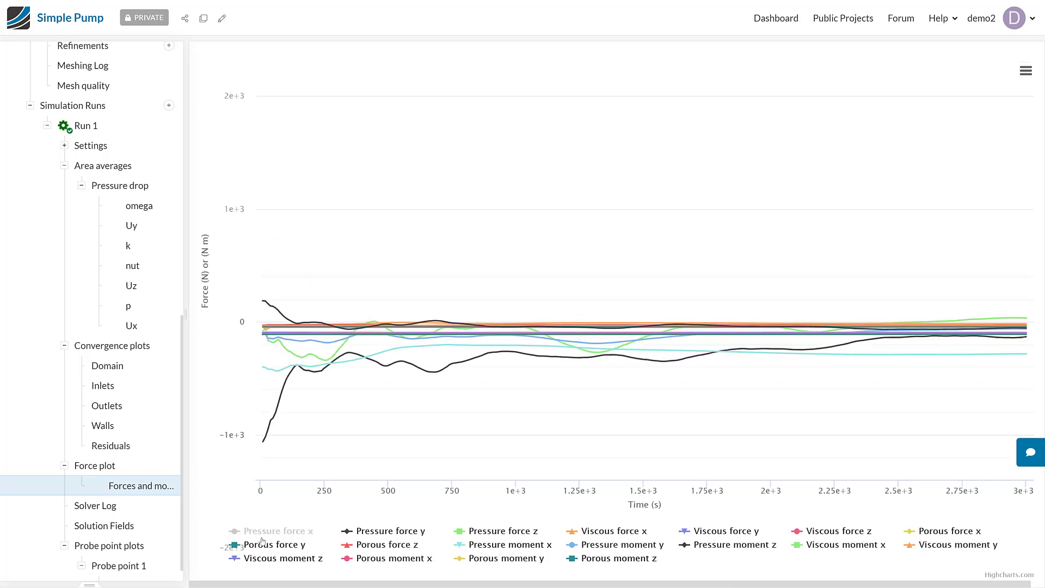
left_click(381, 532)
left_click(504, 531)
left_click(606, 532)
left_click(726, 532)
left_click(838, 532)
left_click(949, 531)
left_click(269, 544)
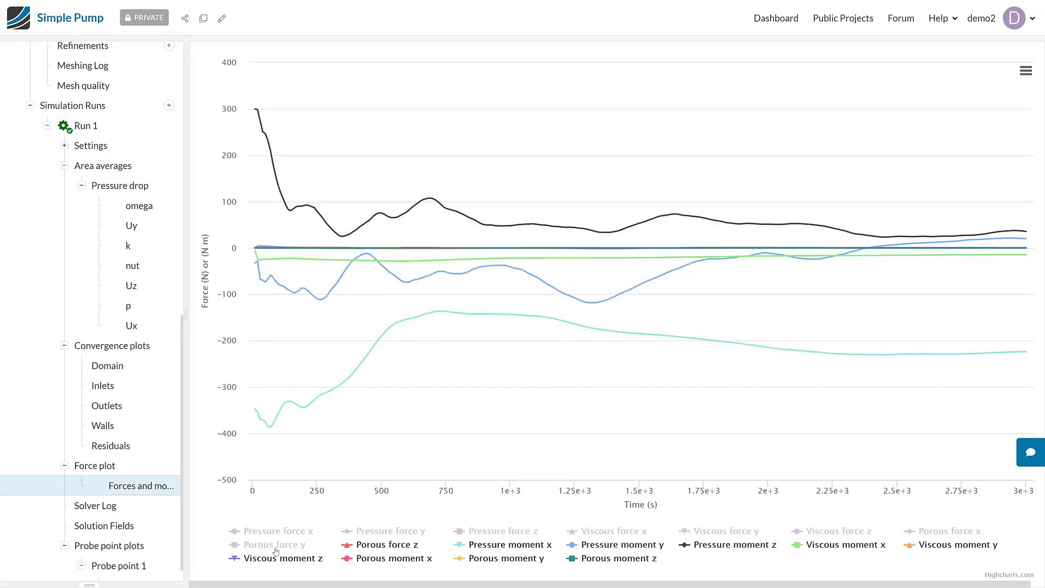
left_click(386, 544)
- Hide every remaining moment series so only Pressure moment x is shown
left_click(621, 544)
left_click(719, 544)
left_click(838, 544)
left_click(950, 544)
left_click(619, 558)
left_click(506, 558)
left_click(394, 558)
left_click(283, 558)
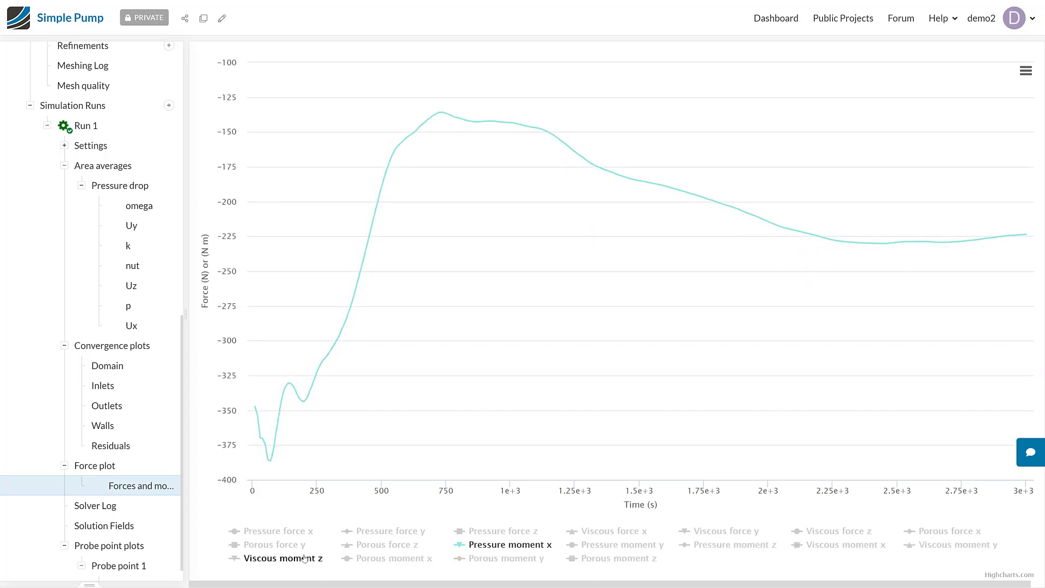